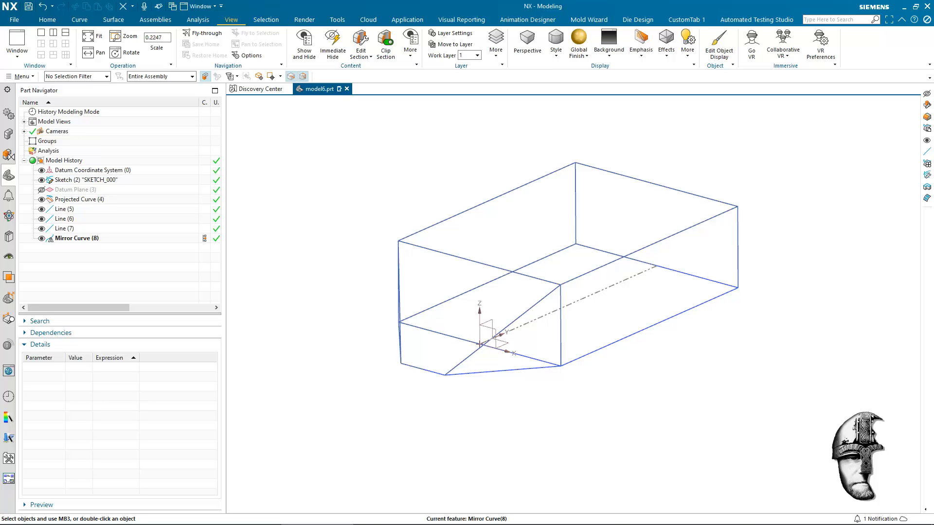
Bring up the browser window with the forum question about sketches connected between two planes, and move it away again.
left_click_drag(933, 40, 839, 29)
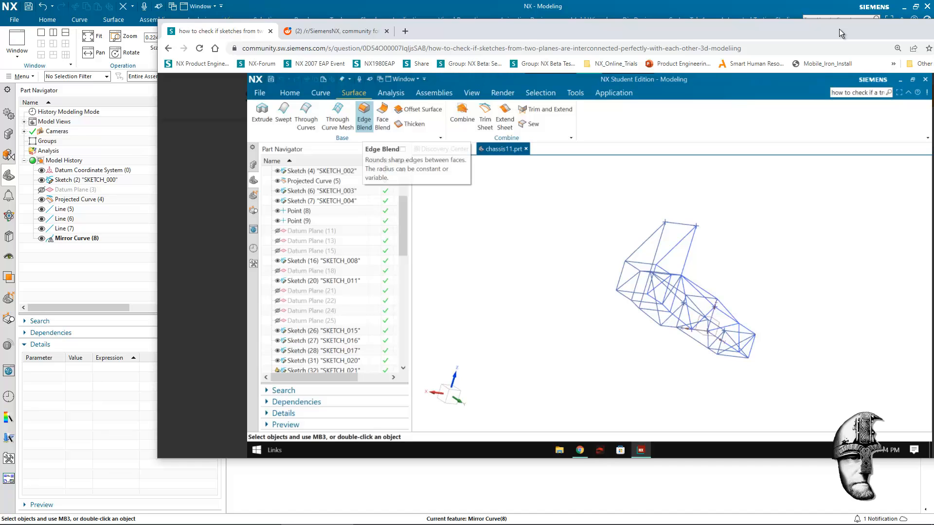
left_click_drag(839, 28, 933, 30)
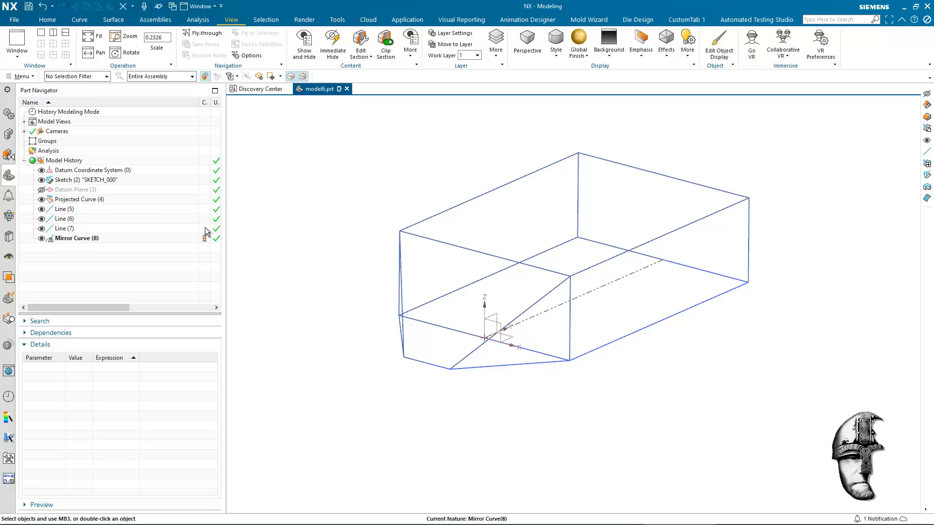
Make Line (7) the current feature and start a measurement at the frame's upper front corner point.
left_click(205, 228)
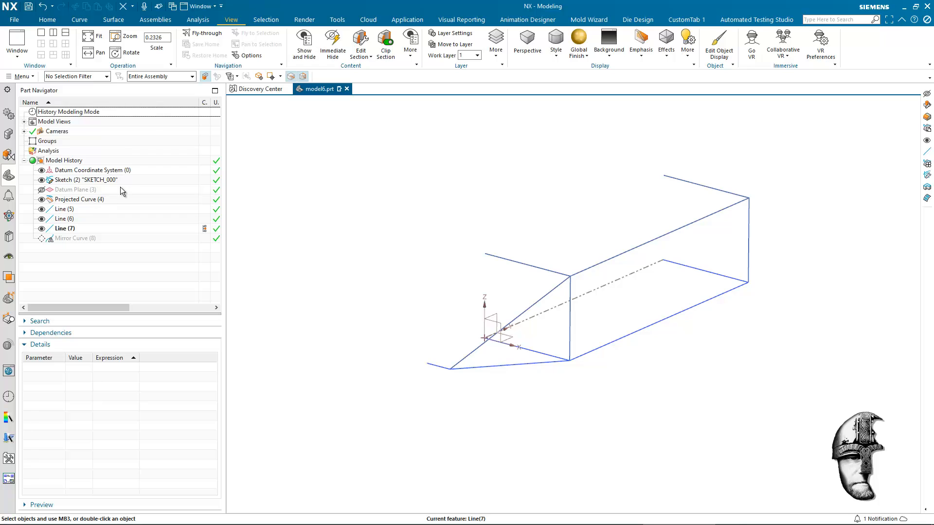
left_click(196, 20)
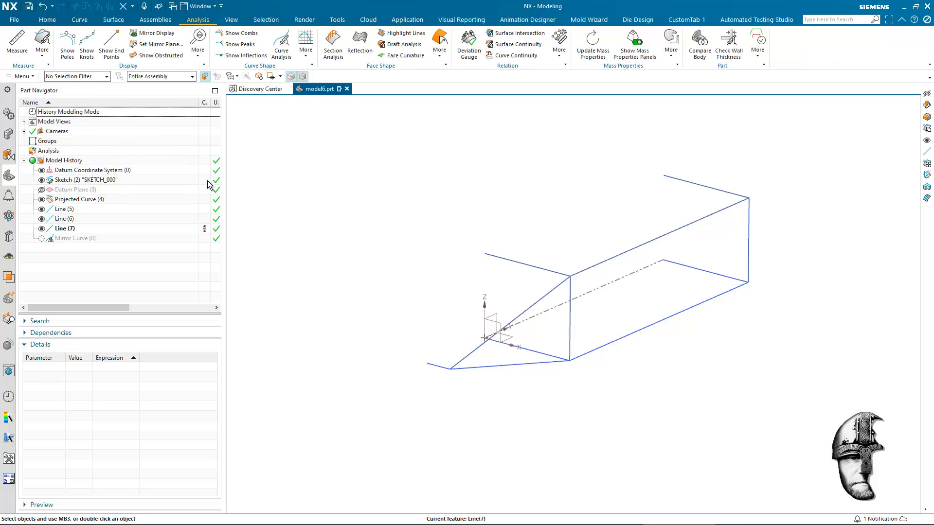
left_click(23, 42)
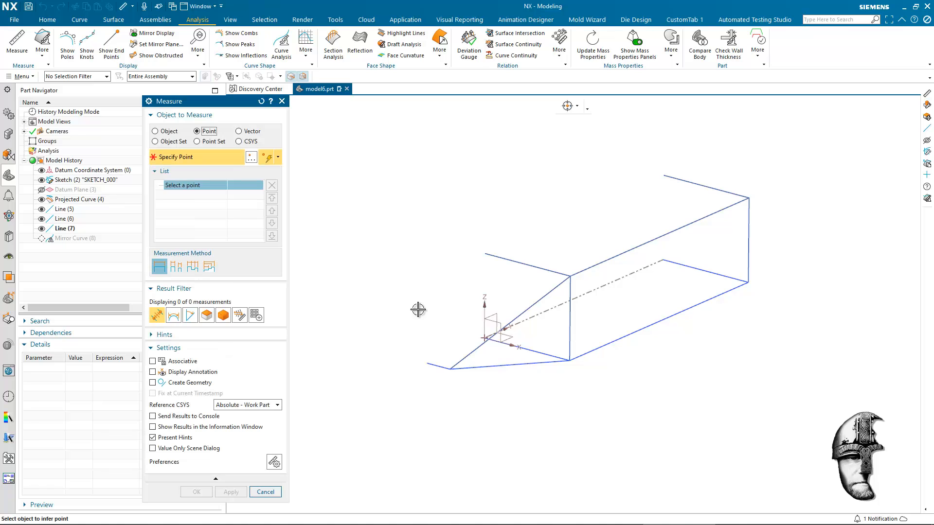
middle_click_drag(407, 295, 457, 289)
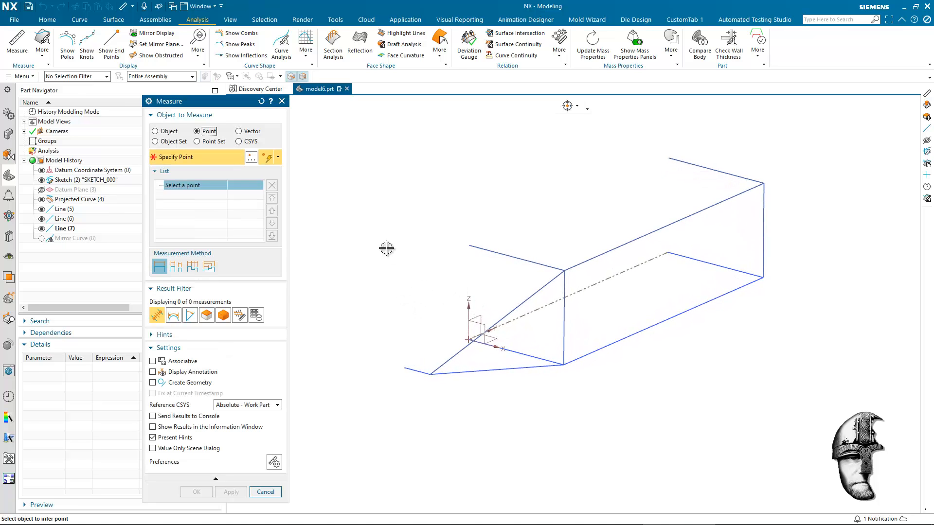
scroll(529, 288, "up", 3)
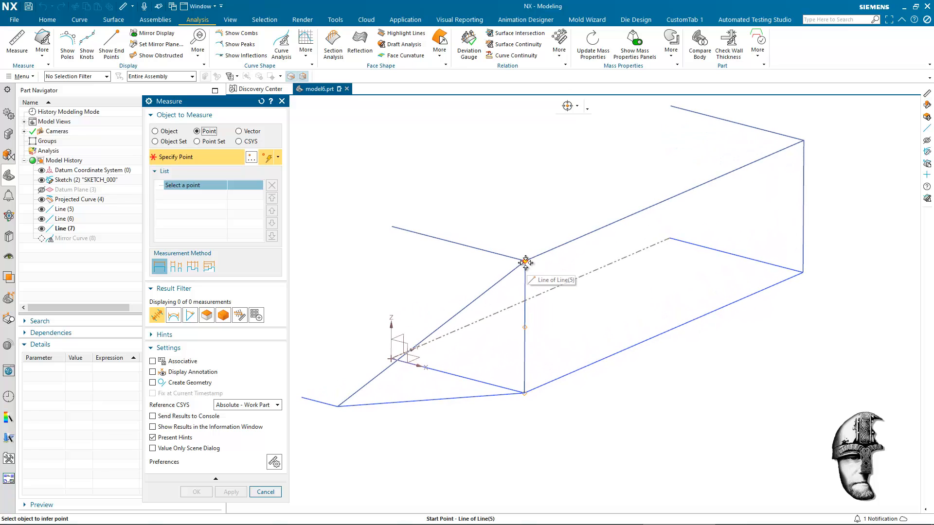
left_click(525, 263)
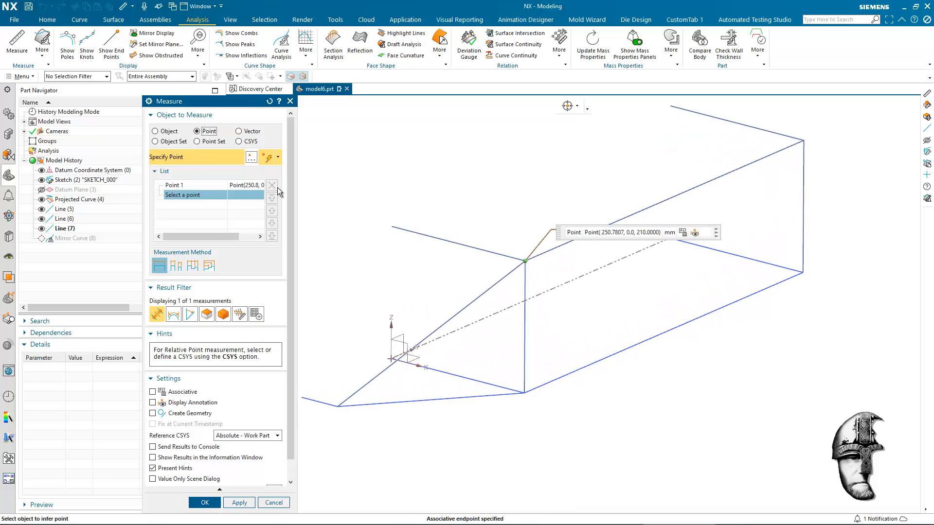
Add the four lines meeting at the upper corner to the measurement and measure the distances along the object chain.
left_click(155, 132)
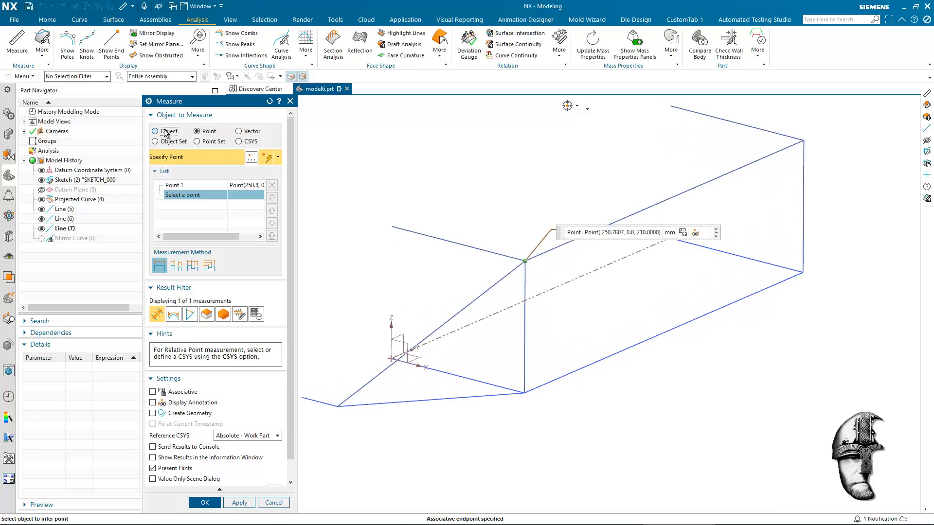
left_click(524, 280)
left_click(540, 254)
left_click(513, 258)
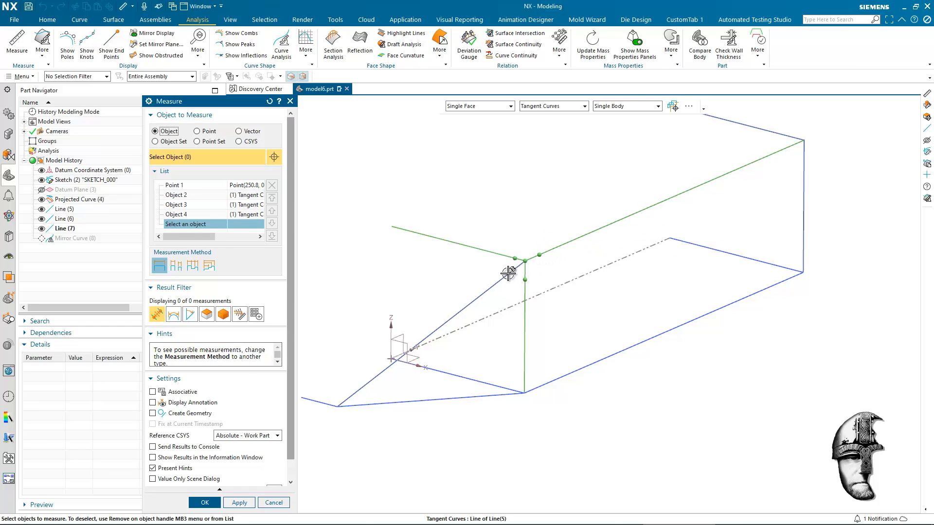
left_click(508, 274)
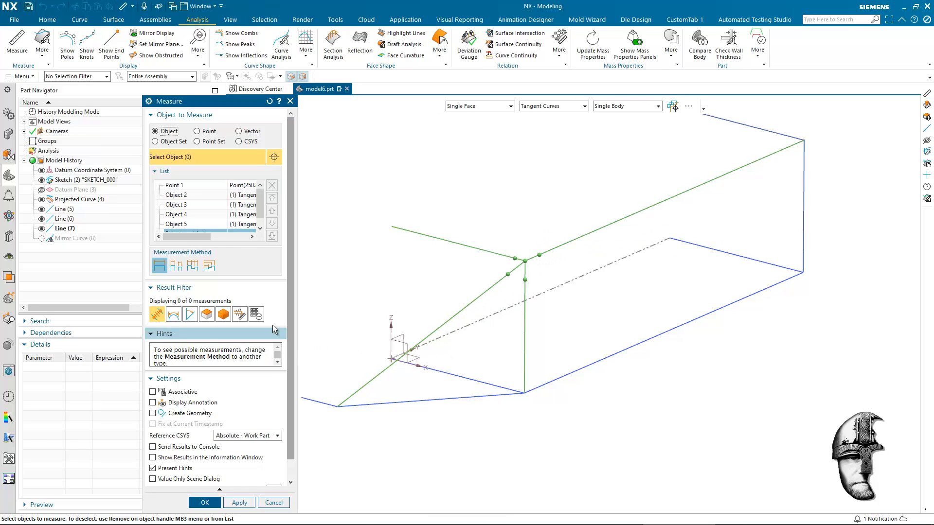
left_click(193, 266)
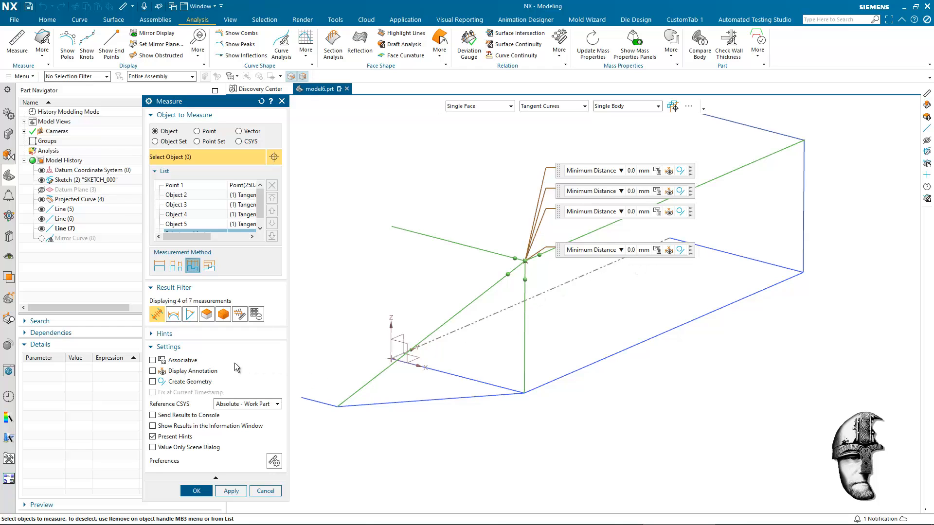
Save the upper corner distances as an associative measurement feature in the model history.
left_click(152, 360)
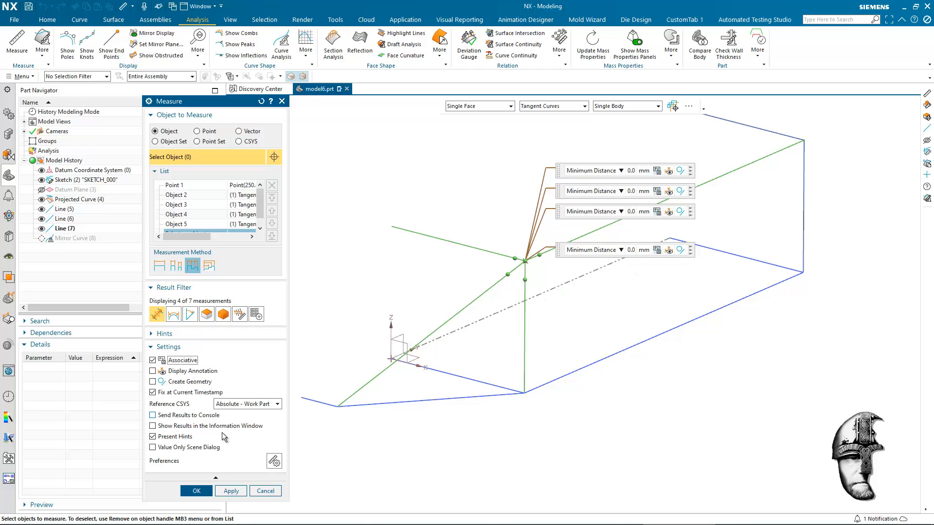
left_click(230, 491)
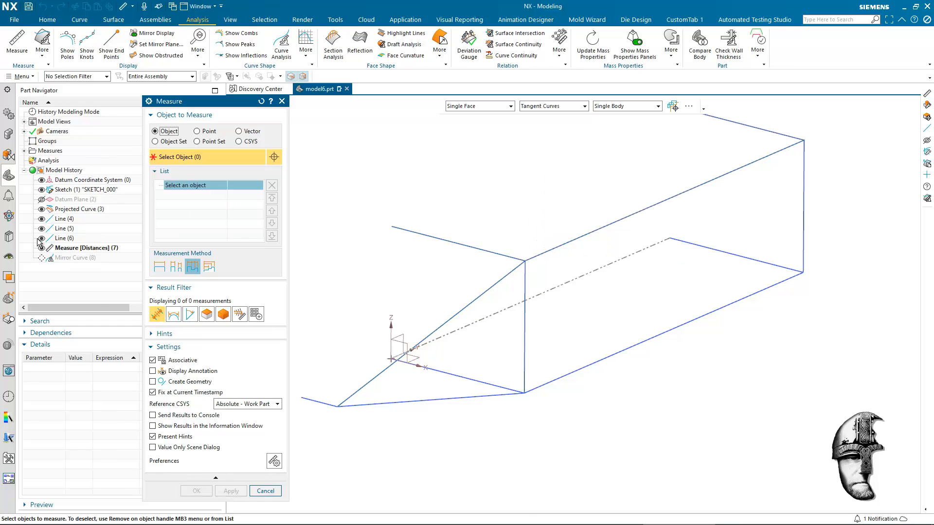
left_click(89, 250)
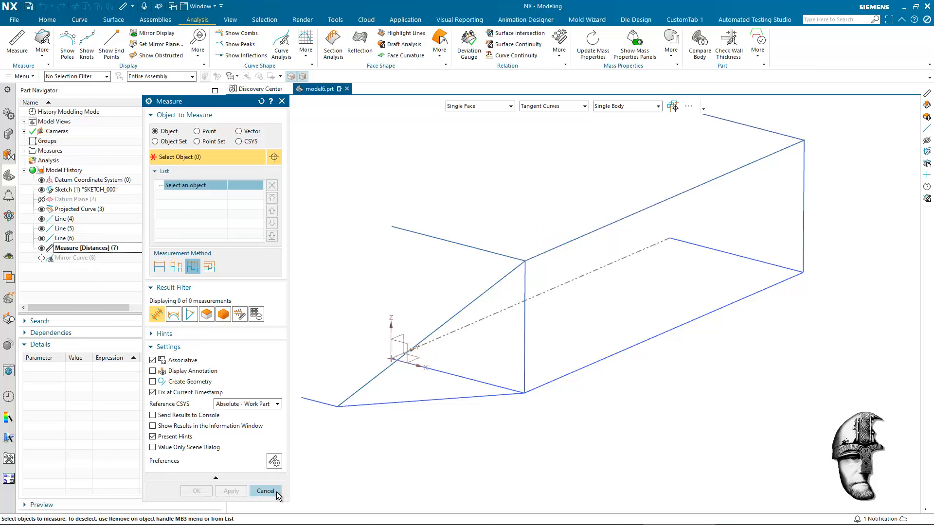
left_click(265, 491)
Turn on annotation display for the upper corner measurement and spread its overlapping distance labels apart.
double_click(100, 247)
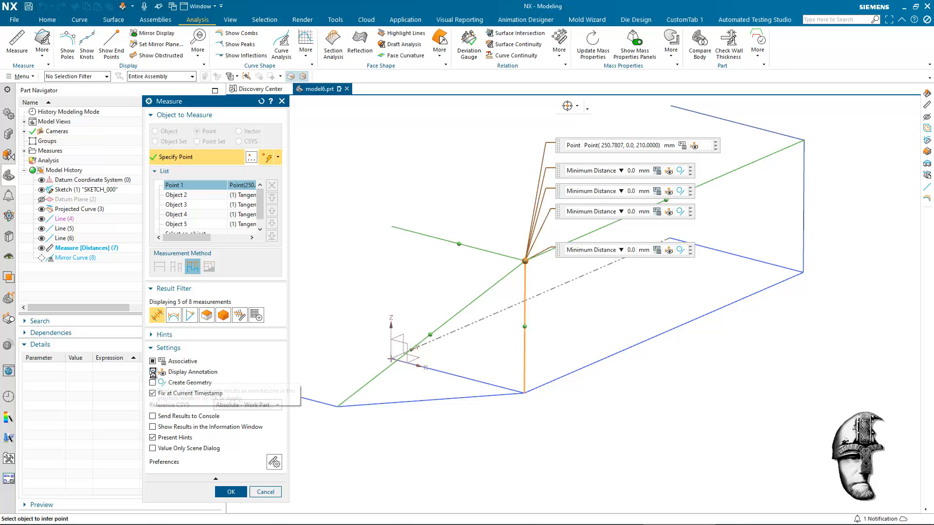
left_click(231, 491)
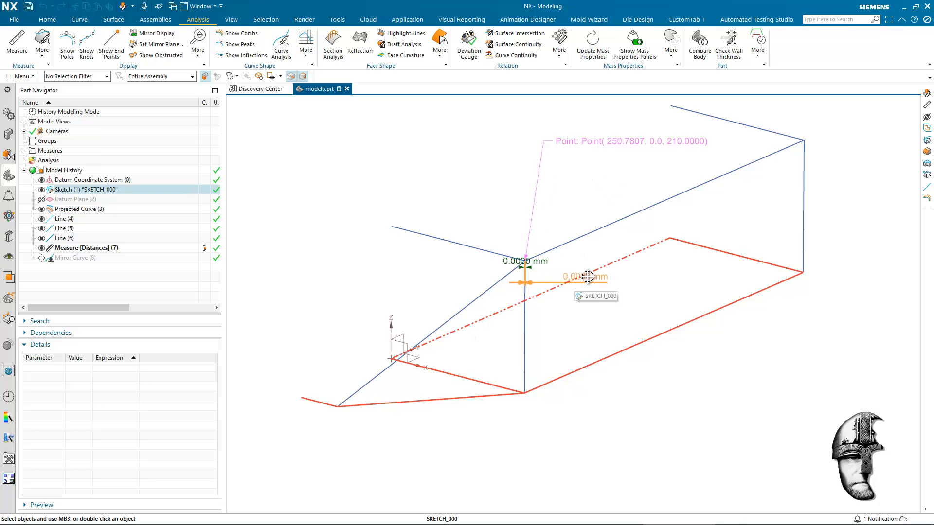
left_click_drag(588, 277, 566, 234)
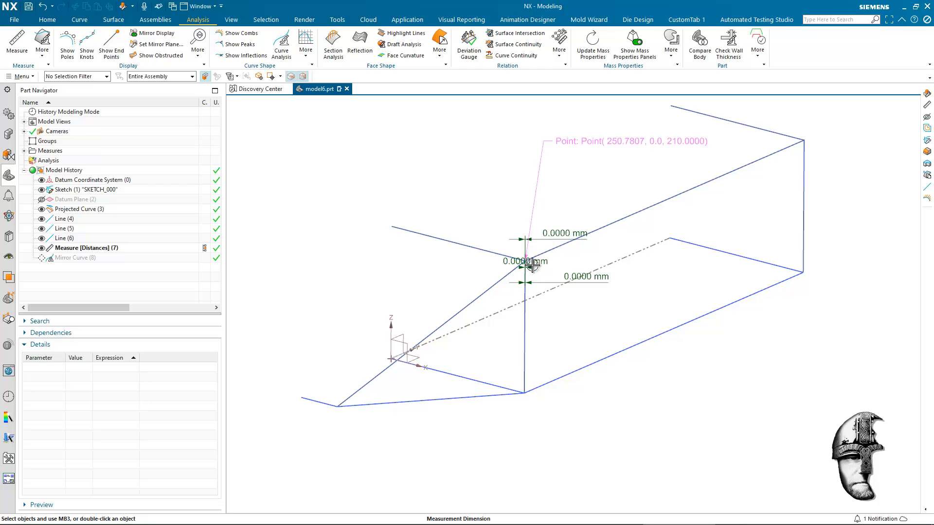
left_click_drag(533, 265, 493, 217)
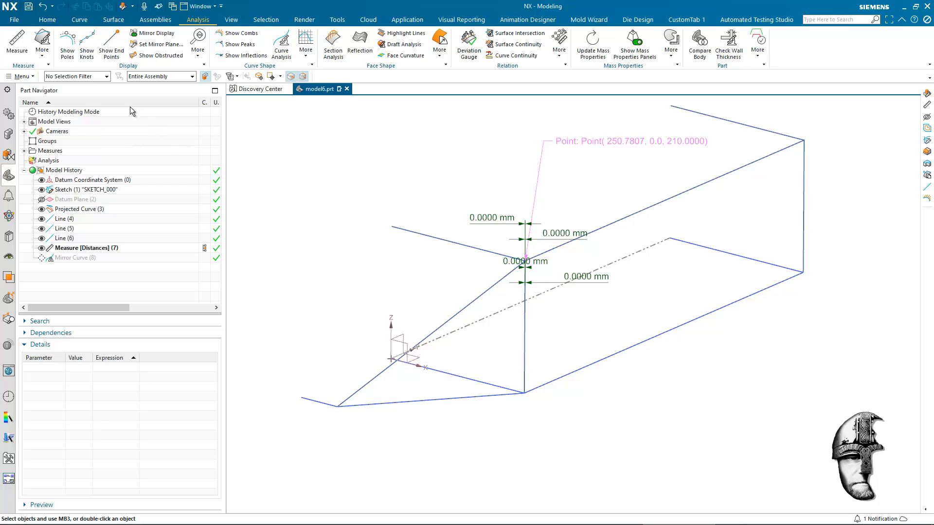
Measure the chained distances between the vertical line's lower endpoint and the lines meeting at the lower corner.
left_click(17, 43)
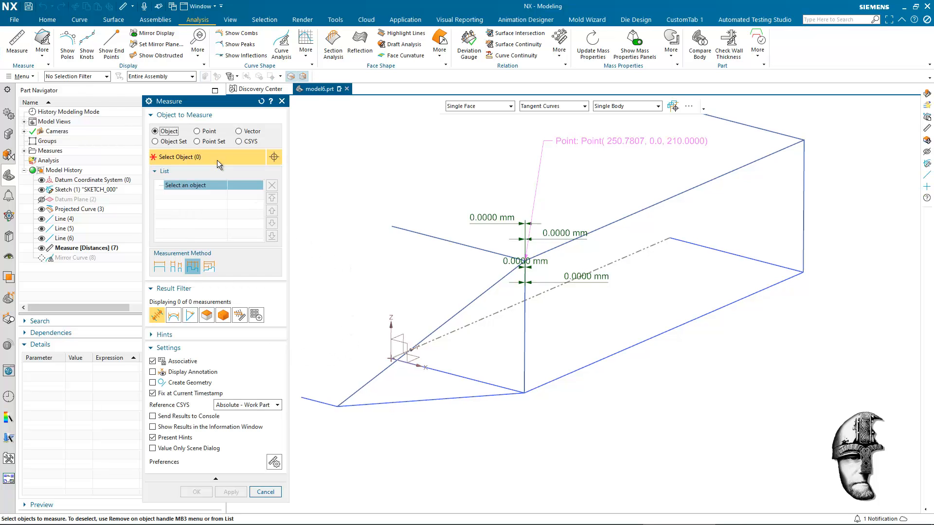
left_click(197, 131)
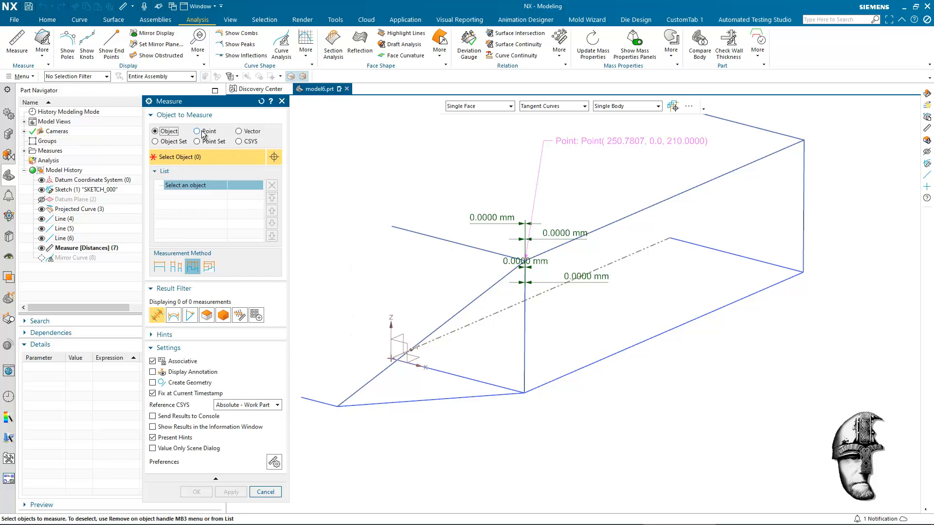
left_click(525, 392)
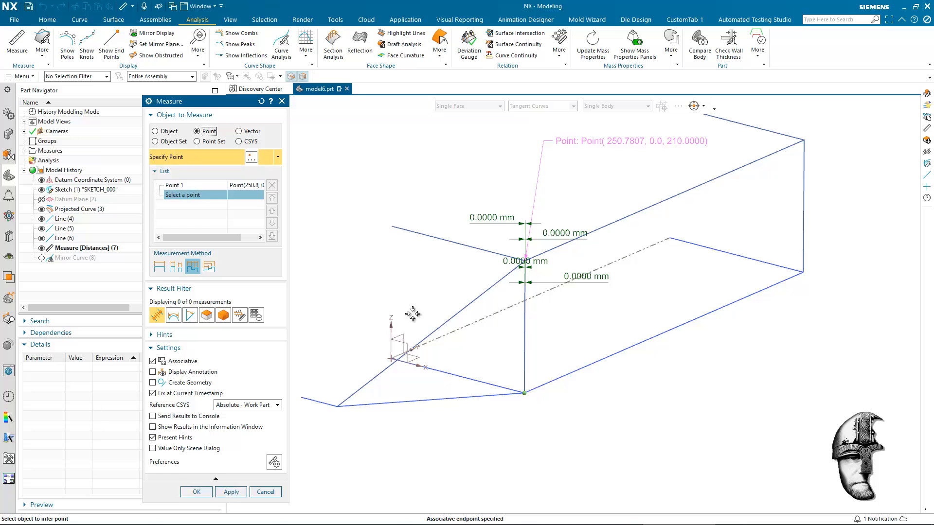
left_click(155, 132)
left_click(545, 385)
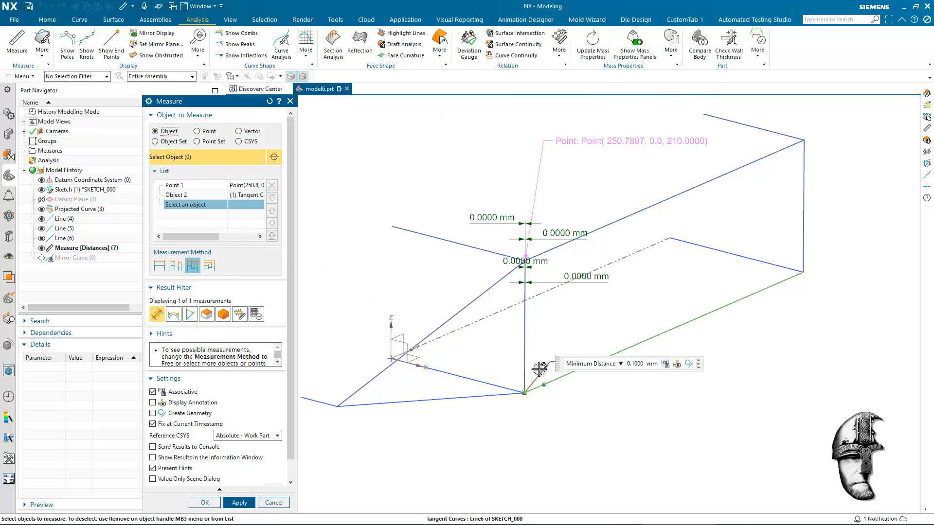
left_click(524, 367)
left_click(501, 386)
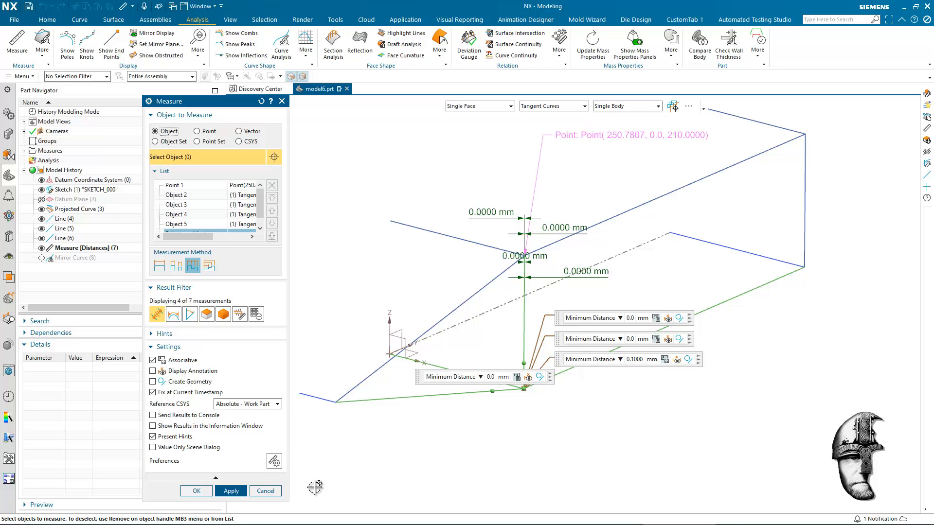
Enable annotation display and save the lower corner distances as an associative measurement feature.
left_click(174, 372)
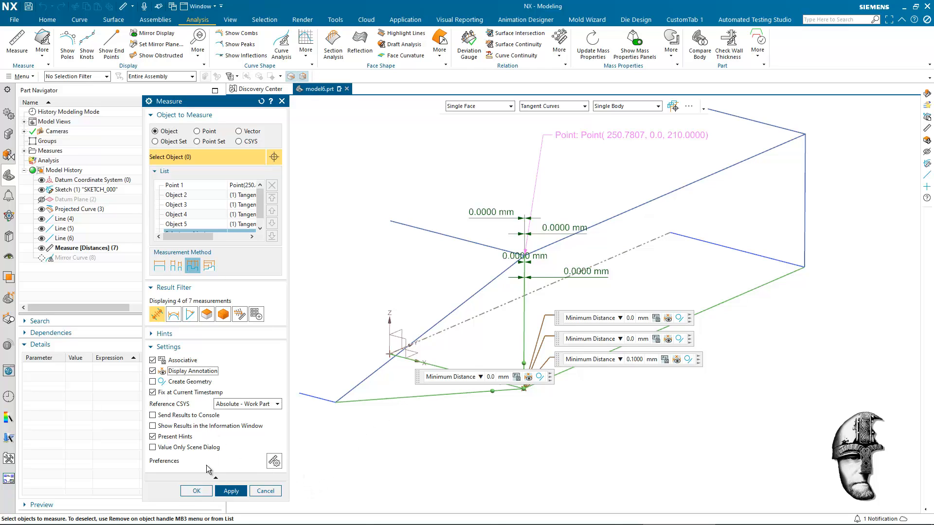
left_click(195, 491)
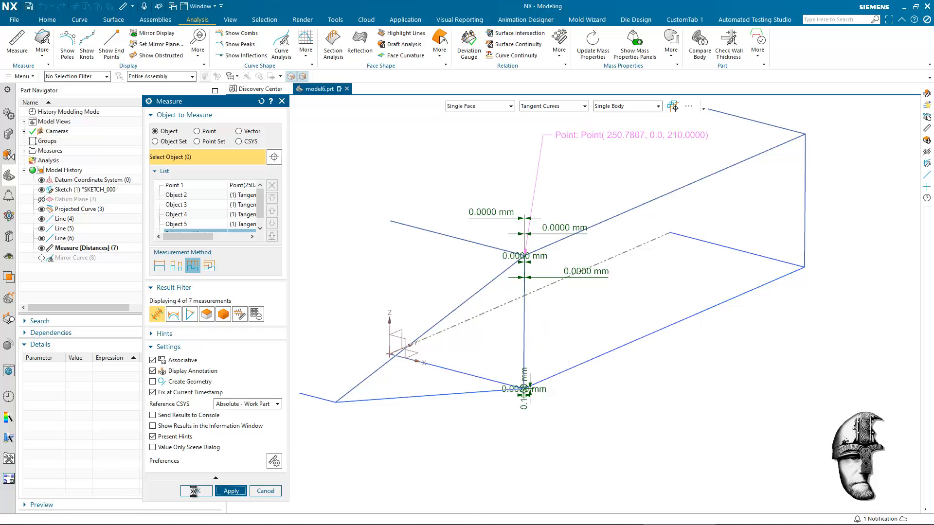
scroll(490, 432, "up", 1)
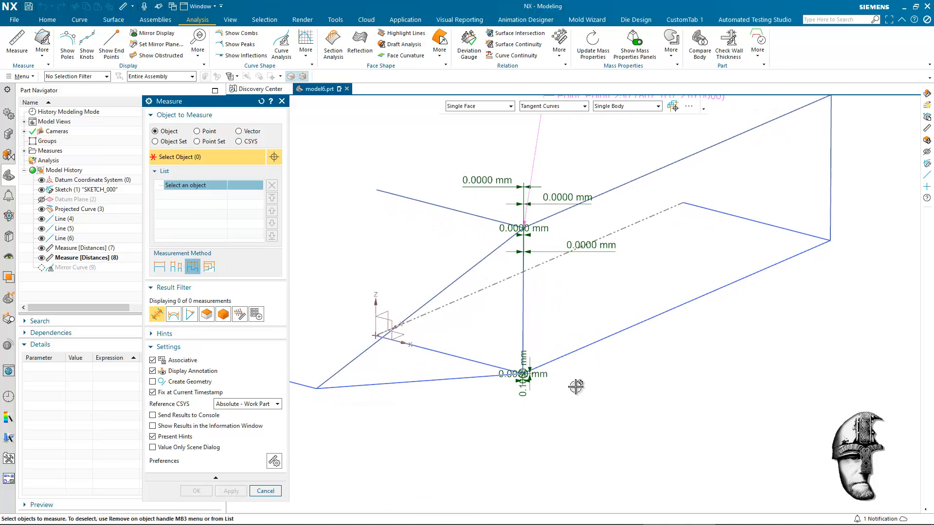
left_click(266, 490)
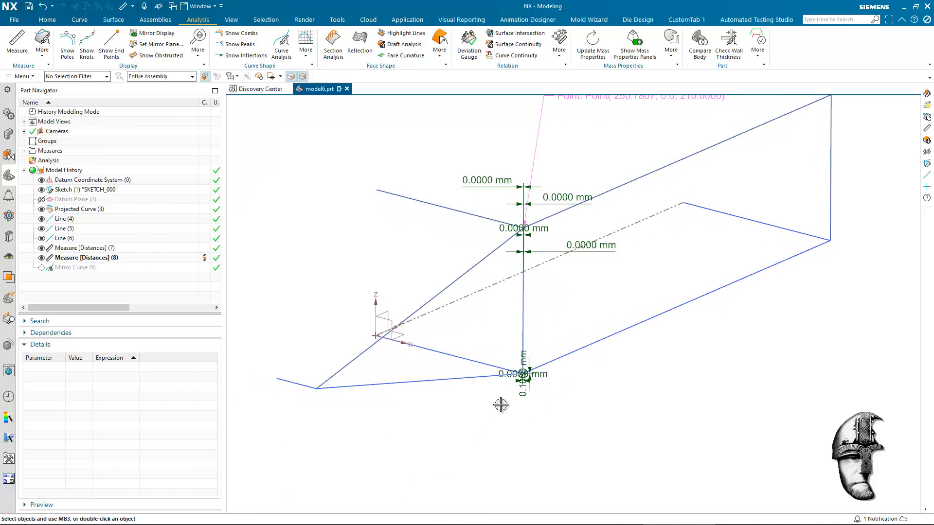
Spread the distance labels apart around the lower corner and inspect which objects the vertical distance label refers to.
left_click_drag(523, 381, 512, 419)
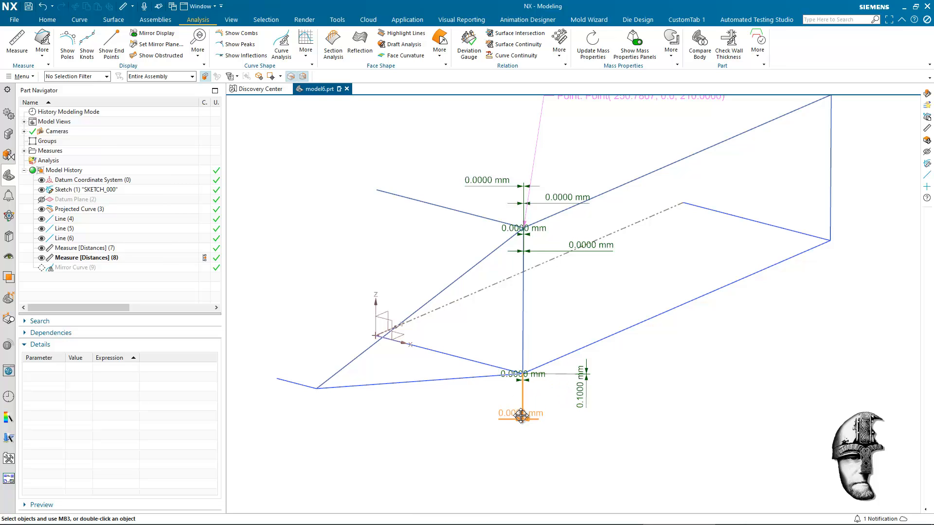
left_click_drag(516, 376, 507, 347)
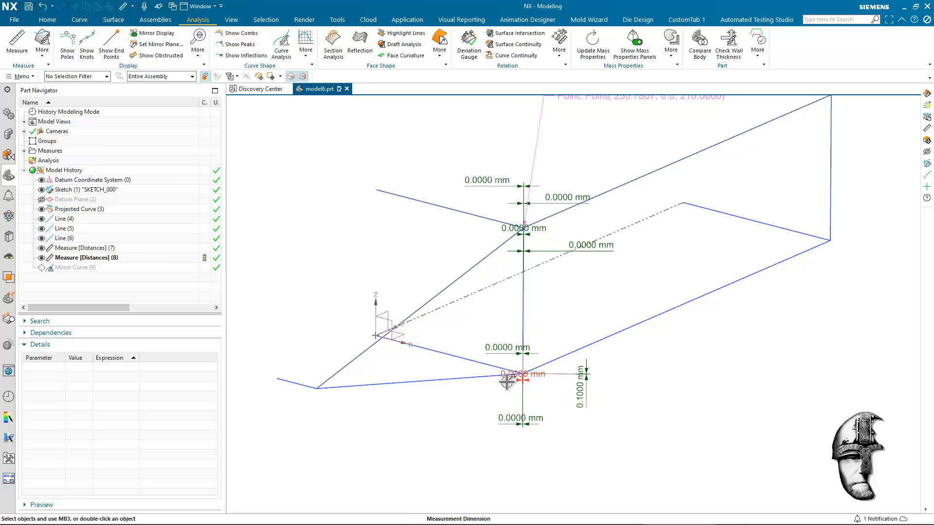
mouse_move(506, 381)
left_mouse_down()
mouse_move(515, 394)
mouse_move(504, 392)
left_mouse_up()
left_click(583, 389)
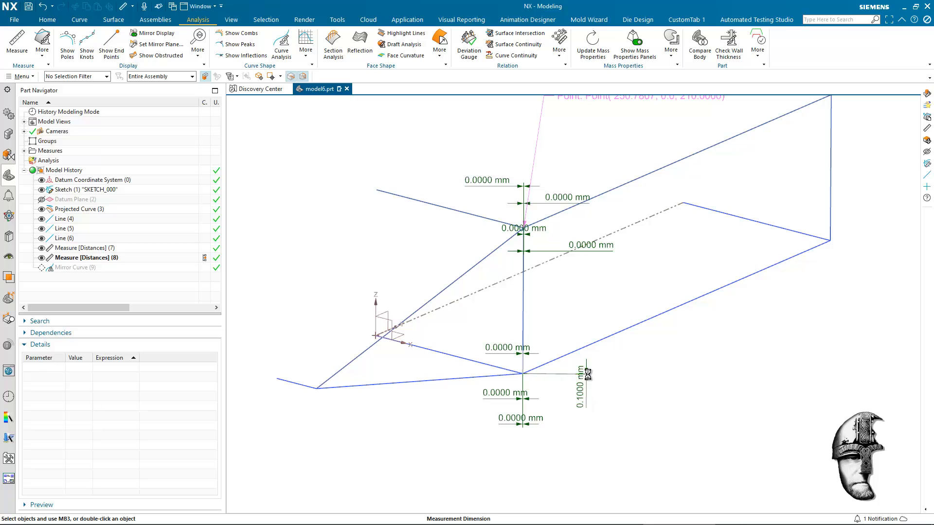
scroll(620, 395, "up", 1)
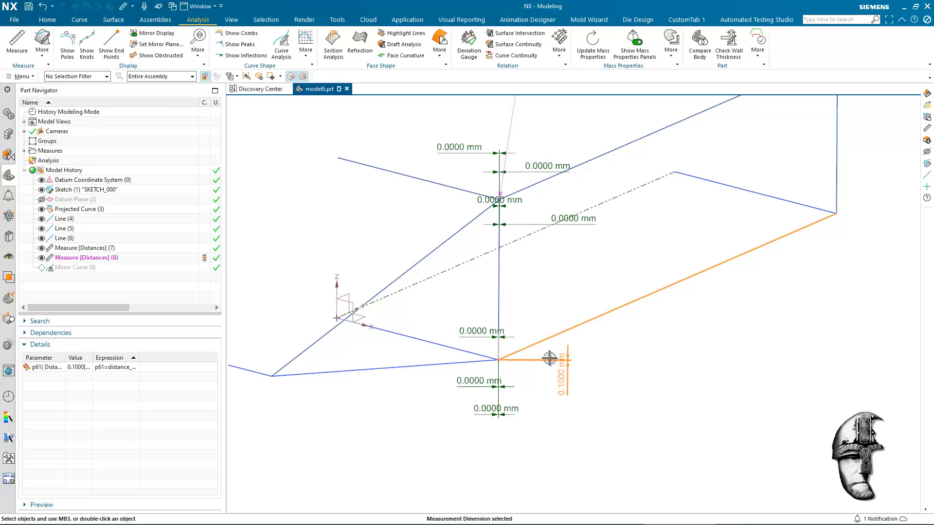
key("Escape")
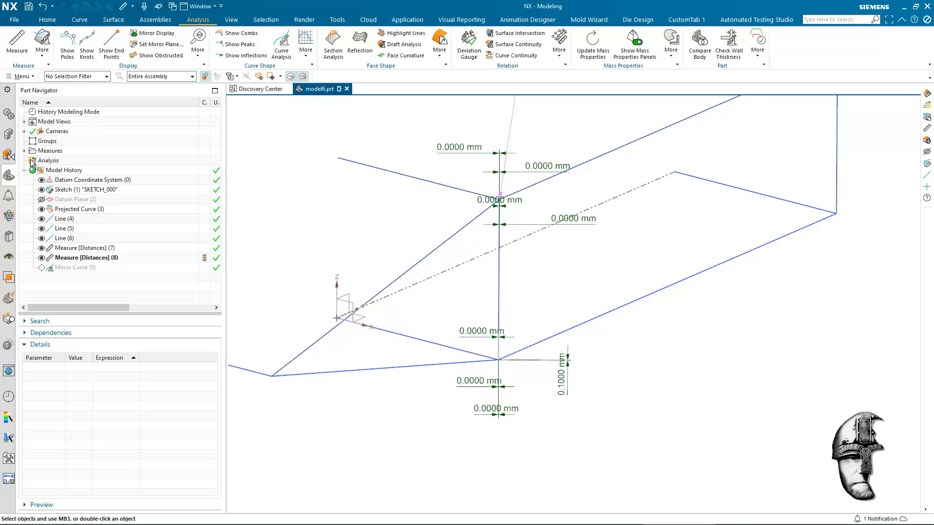
Reopen the lower corner measurement and create a new requirement named Distance Req, equal to 0, for the 0.1000 mm minimum distance.
left_click(68, 259)
double_click(67, 258)
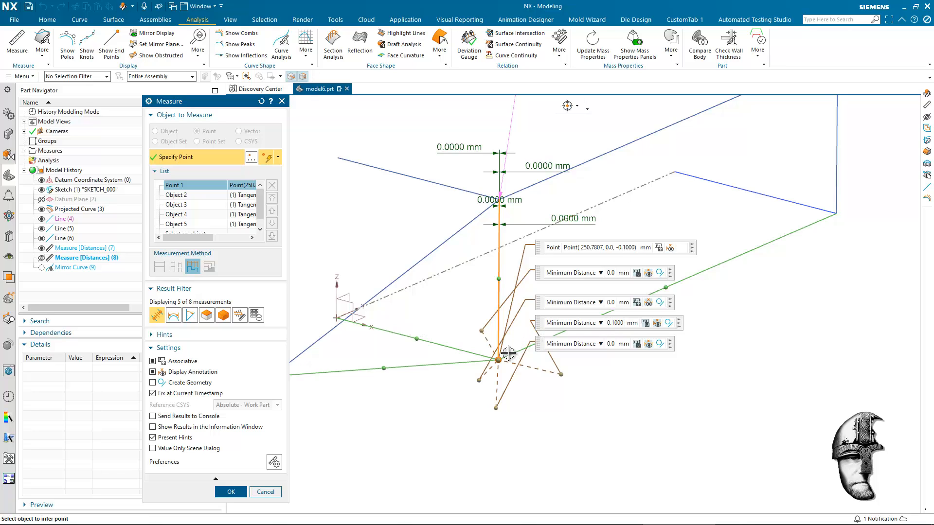
left_click(679, 326)
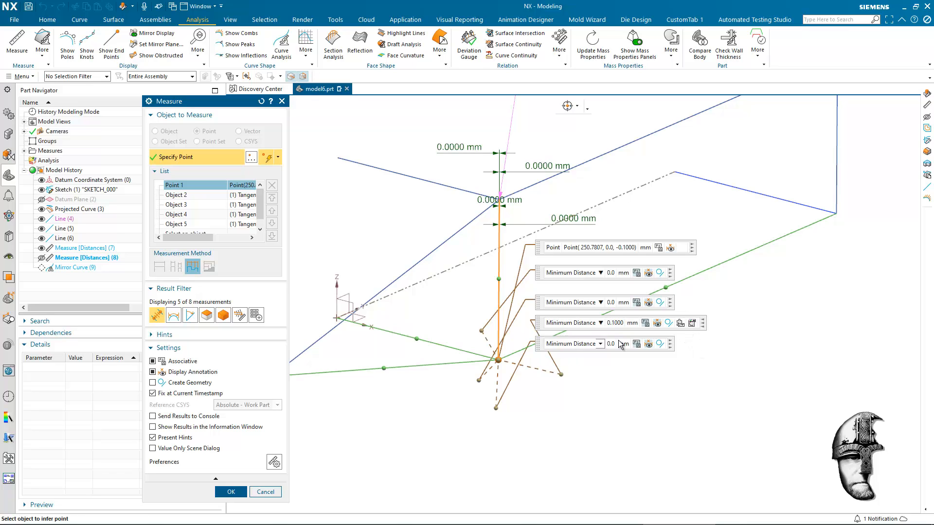
left_click(680, 323)
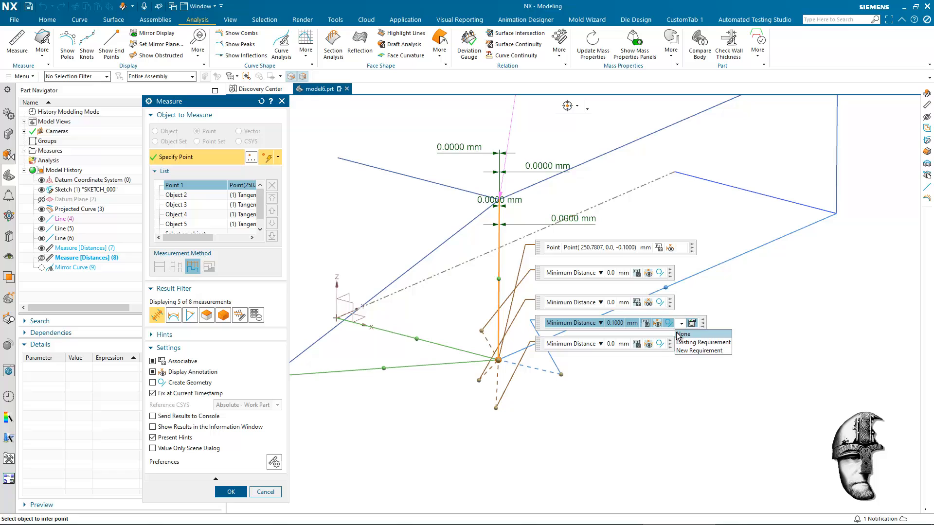
left_click(700, 350)
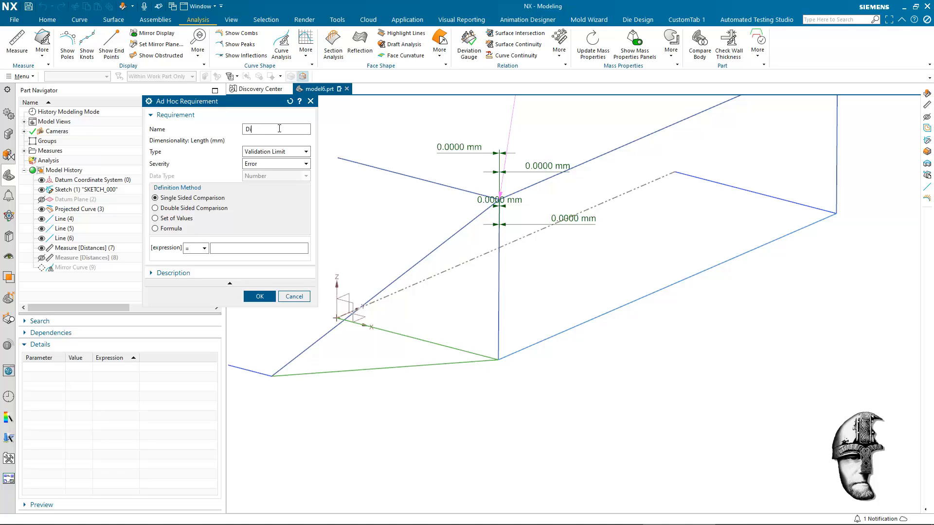
type("Distance")
type("0")
left_click(259, 296)
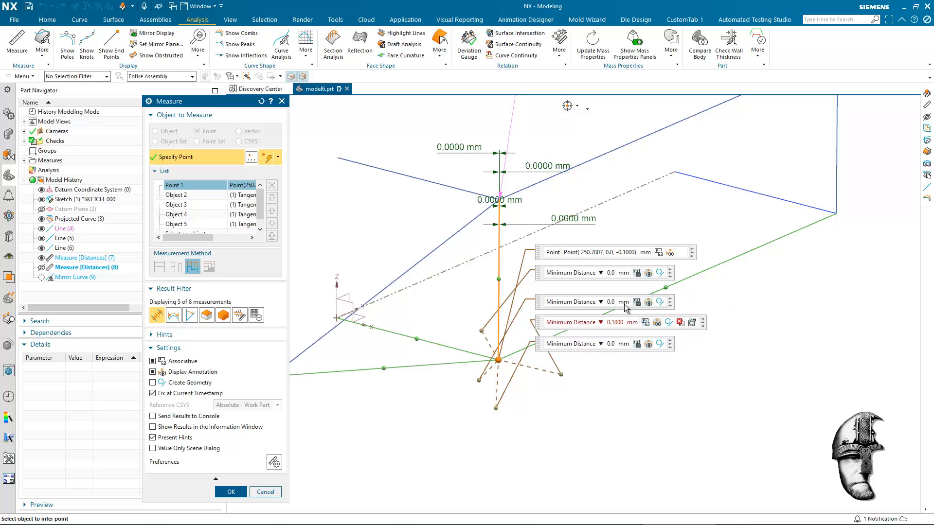
Assign the existing Distance Req requirement to the minimum distances directly above and below the 0.1000 mm result.
left_click(670, 303)
left_click(671, 306)
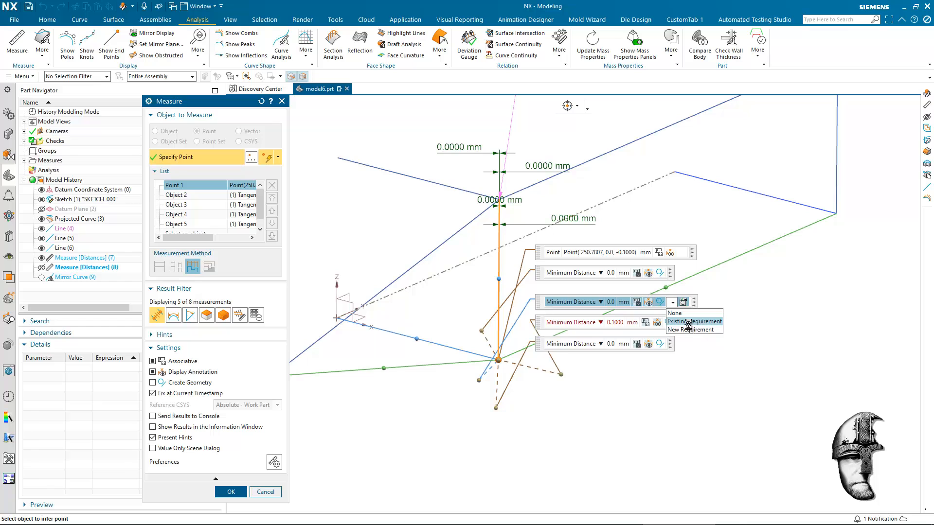
left_click(688, 322)
left_click(268, 150)
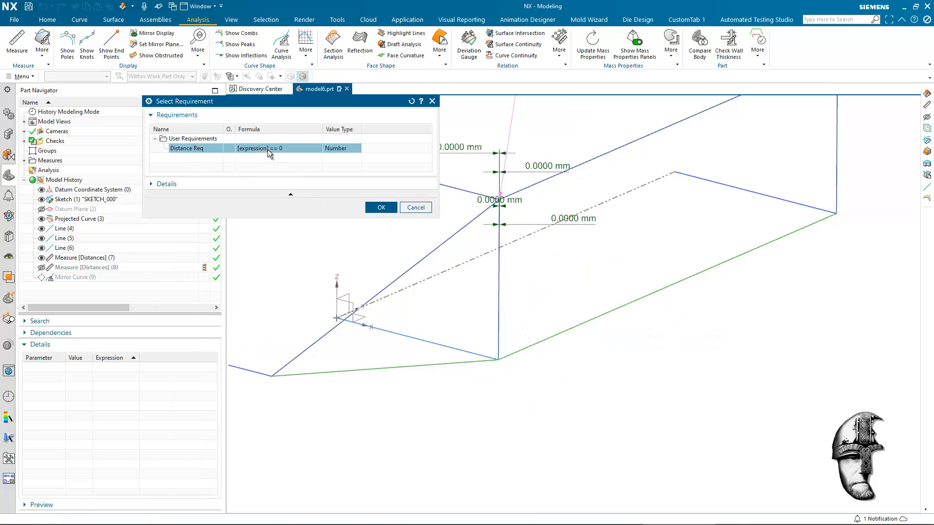
left_click(375, 207)
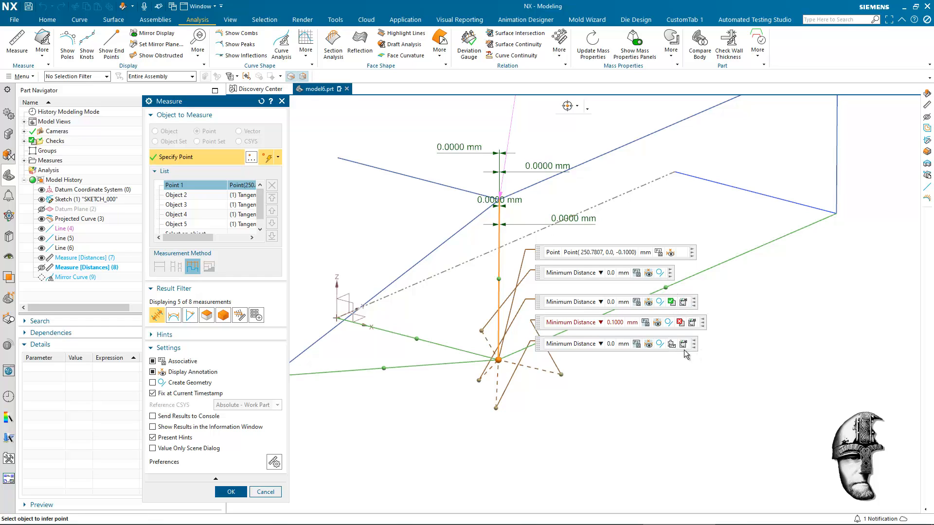
left_click(672, 343)
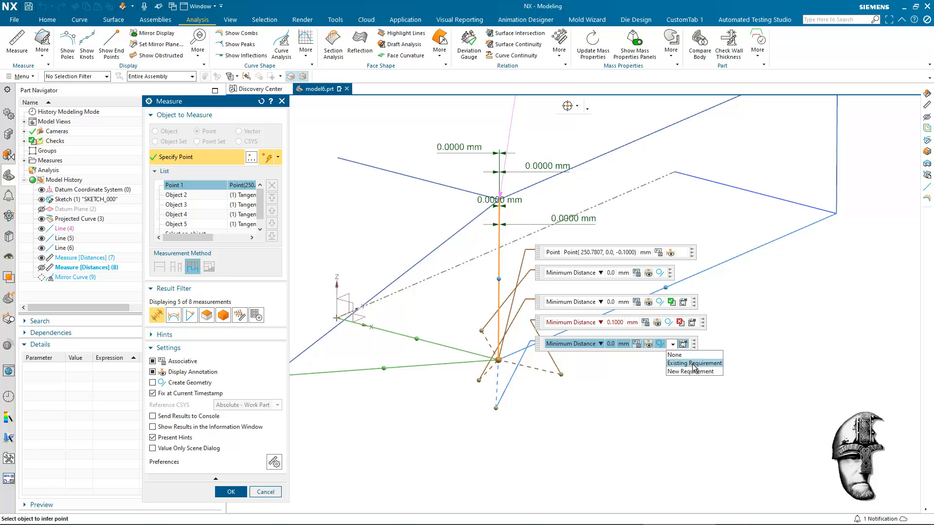
left_click(694, 363)
left_click(282, 147)
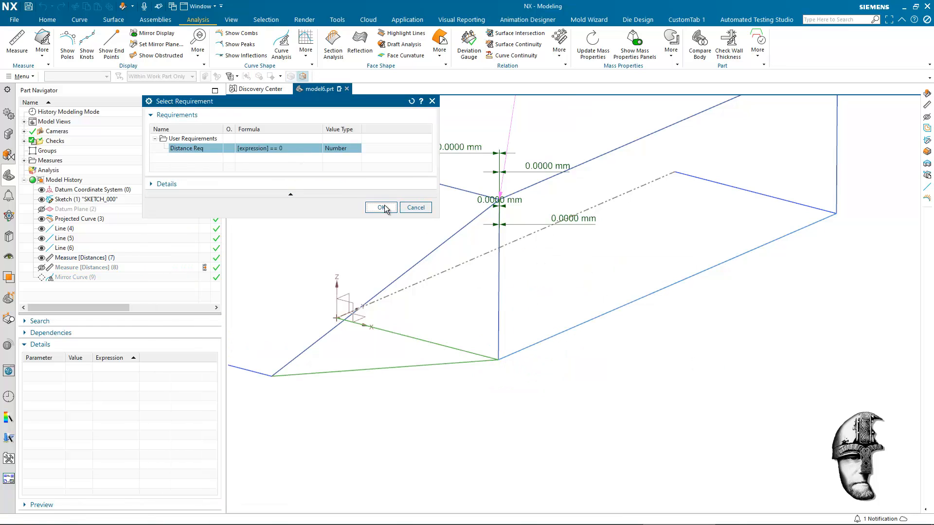
left_click(381, 207)
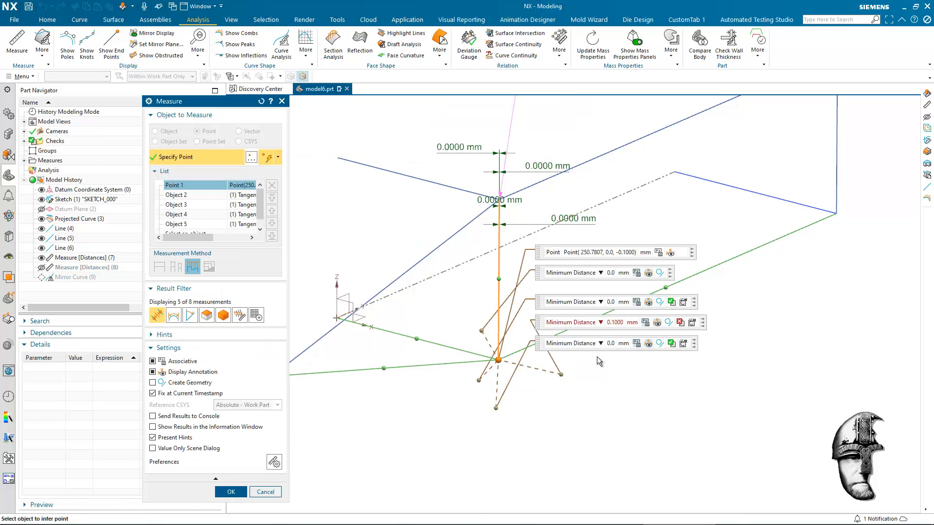
Assign the existing Distance Req requirement to the remaining minimum distance and save the edited measurement.
left_click(672, 276)
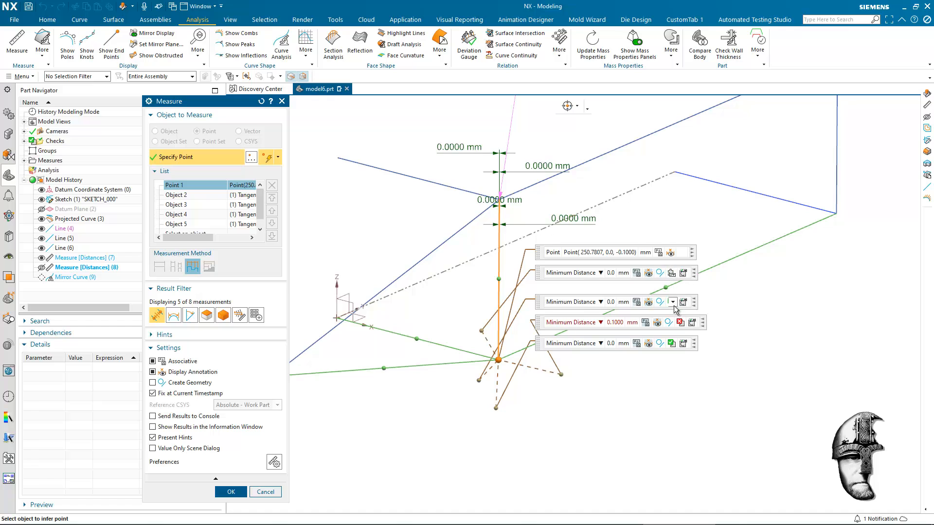
left_click(672, 273)
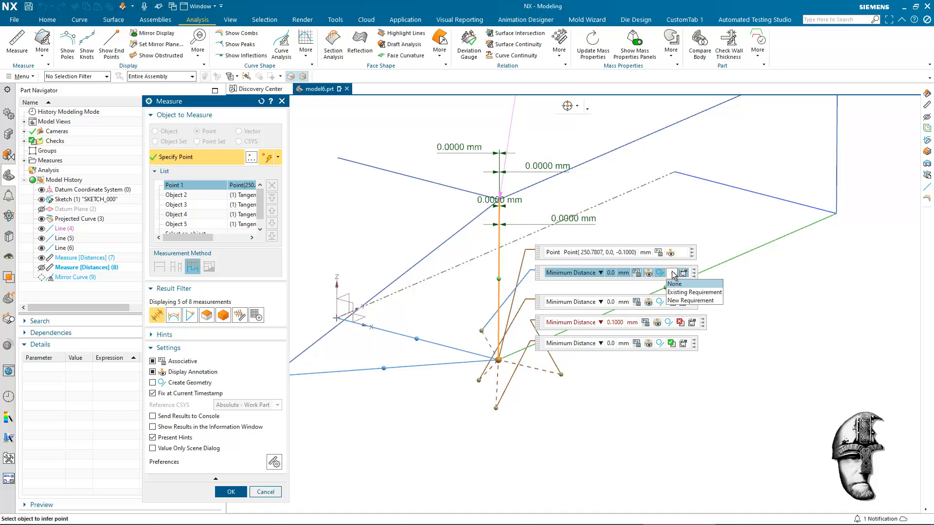
left_click(695, 293)
left_click(285, 148)
left_click(381, 207)
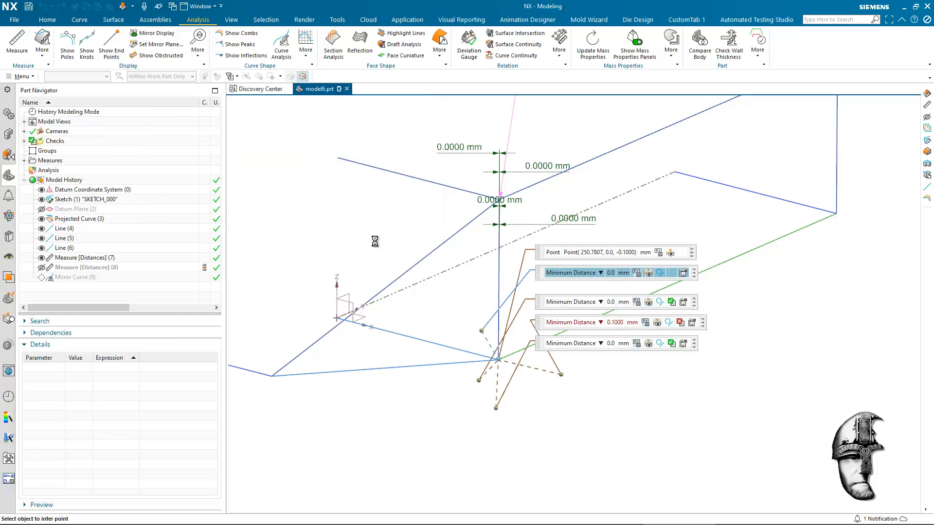
left_click(231, 492)
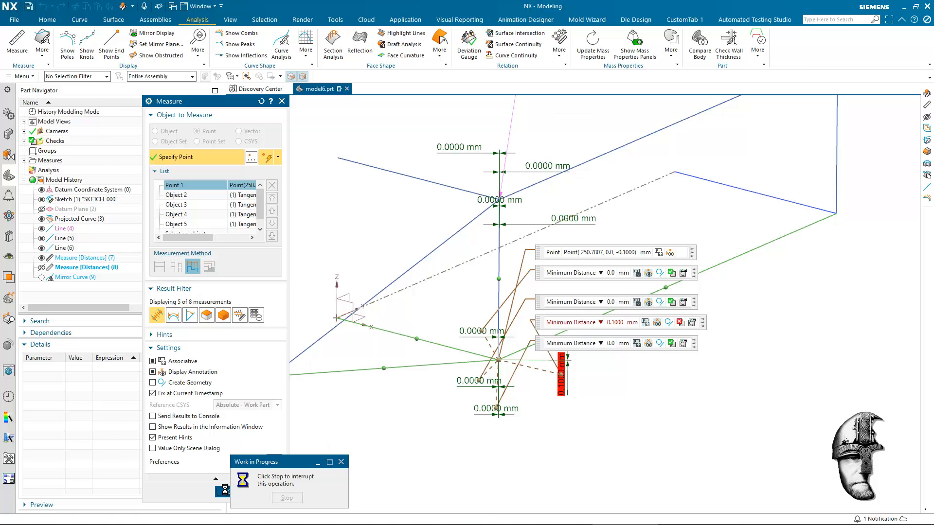
mouse_move(569, 456)
middle_mouse_down()
mouse_move(603, 398)
mouse_move(571, 359)
mouse_move(581, 360)
middle_mouse_up()
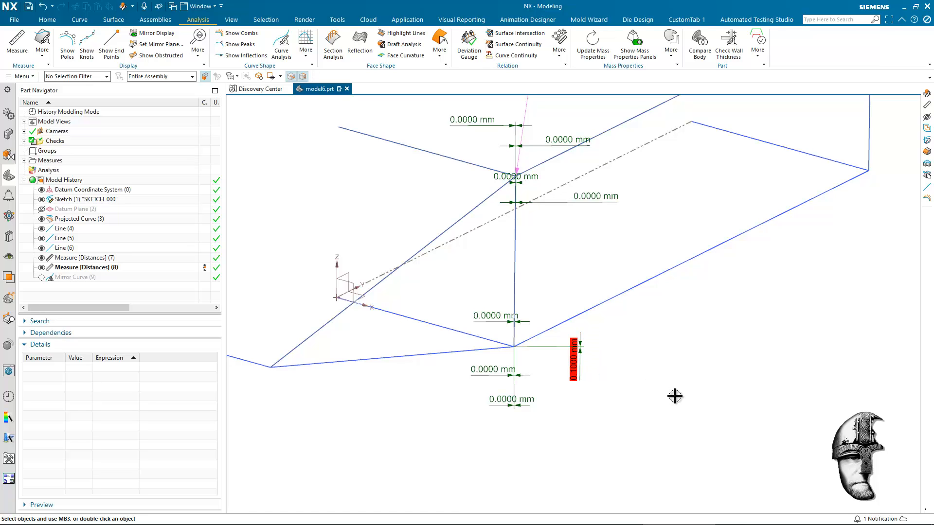
scroll(560, 309, "down", 1)
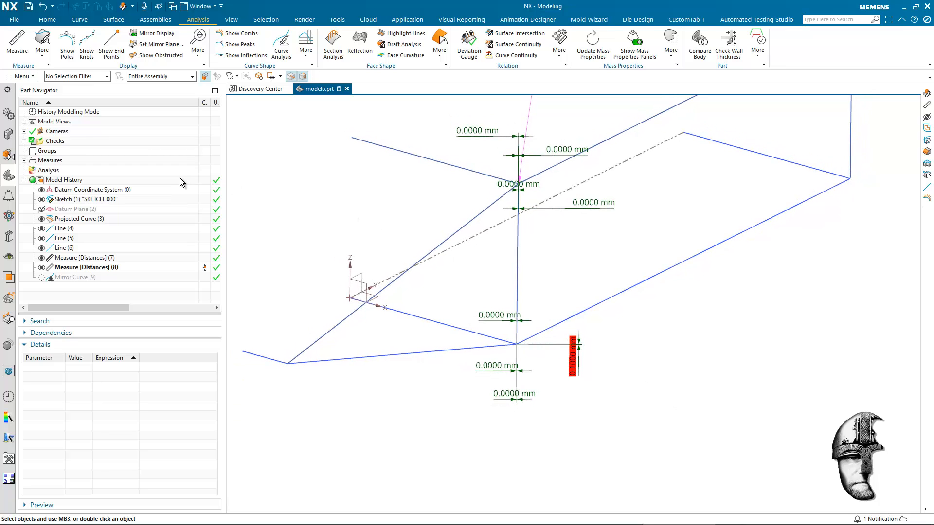
Delete both distance measurement features and the leftover point coordinate annotation at the upper corner.
left_click(118, 259)
left_click(126, 268, "ctrl")
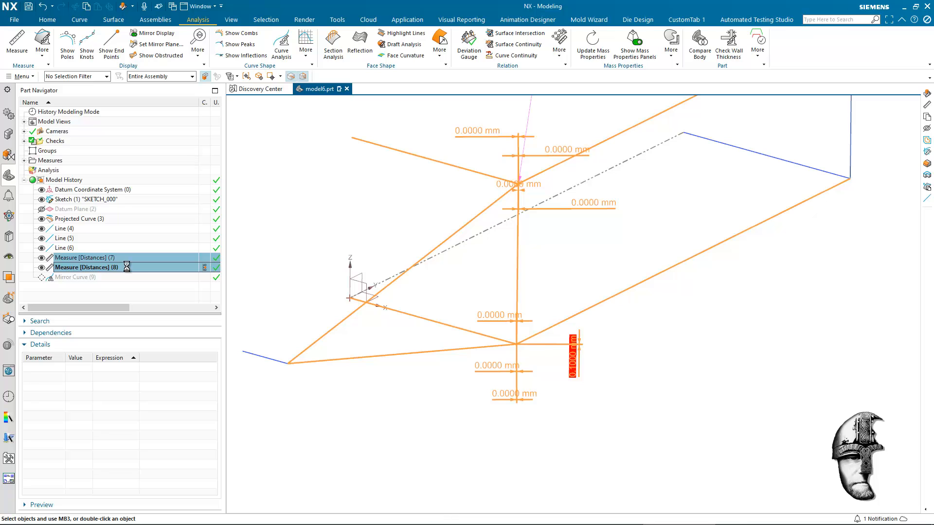
key("Delete")
scroll(490, 242, "down", 1)
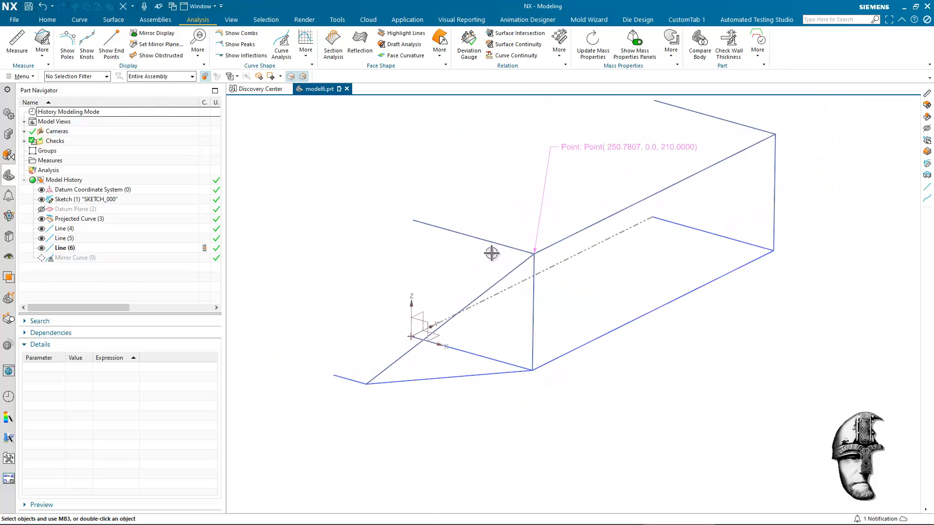
key("Home")
right_click(559, 174)
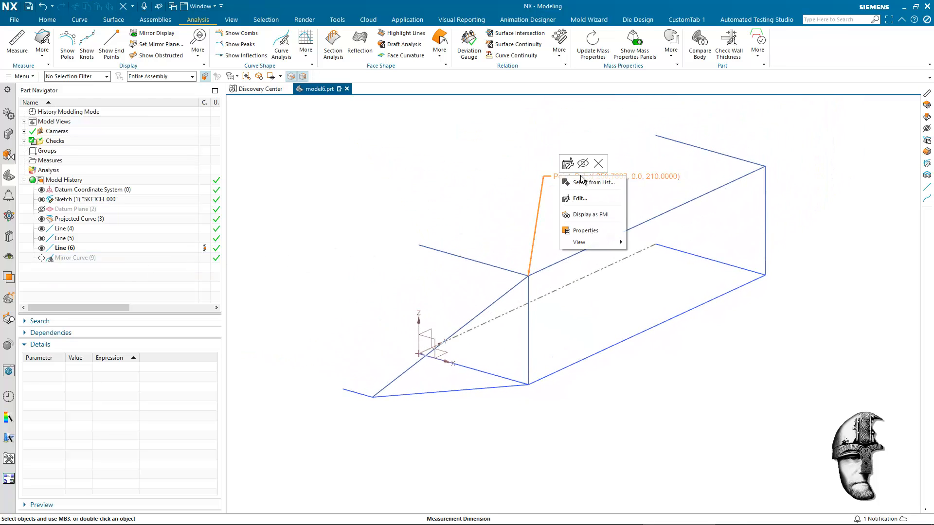
left_click(597, 166)
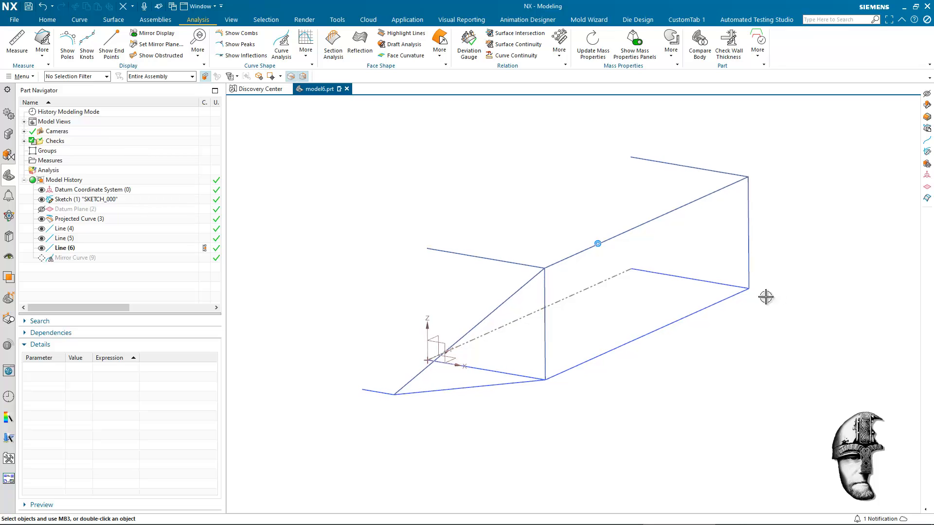
Run a Curve to Object continuity analysis for G0 between the short line and the diagonal line at the frame's outer lower corner.
left_click(532, 58)
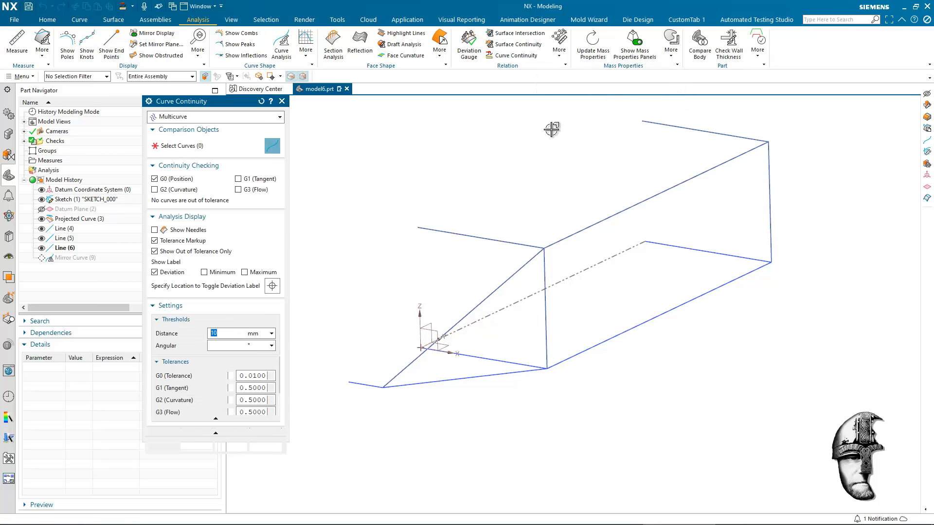
left_click_drag(244, 101, 316, 108)
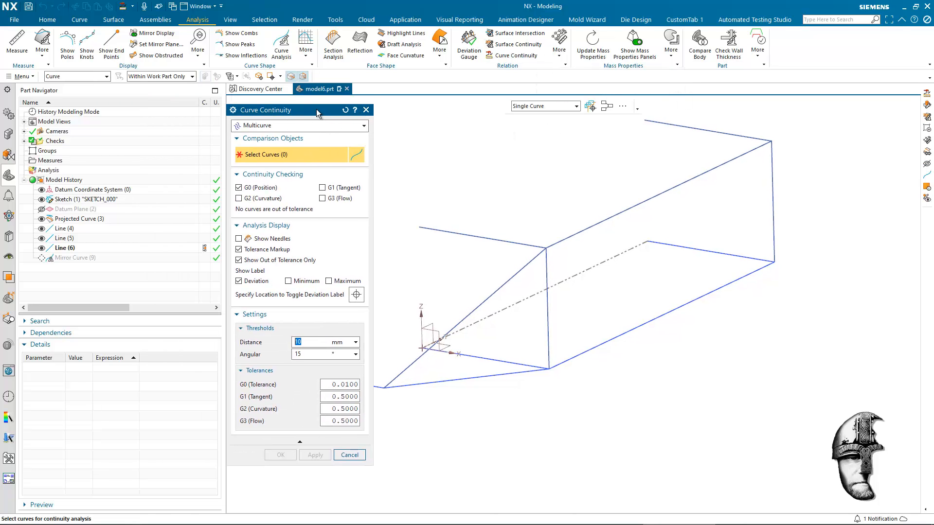
left_click(310, 118)
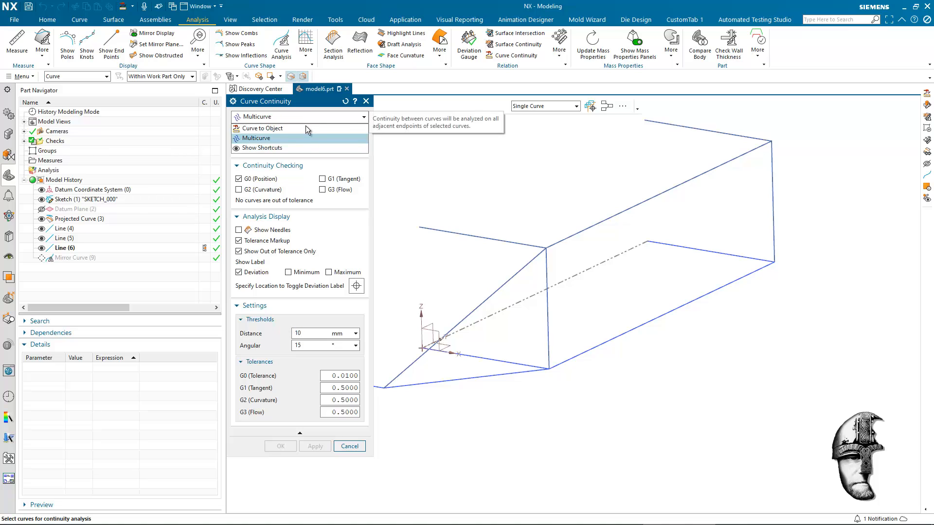
left_click(317, 129)
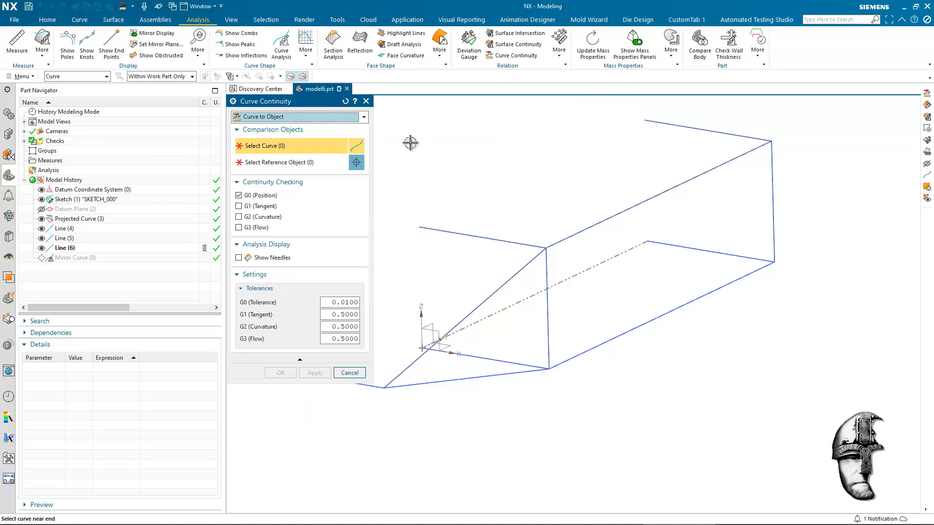
scroll(429, 384, "up", 1)
middle_click_drag(429, 383, 489, 372, "shift")
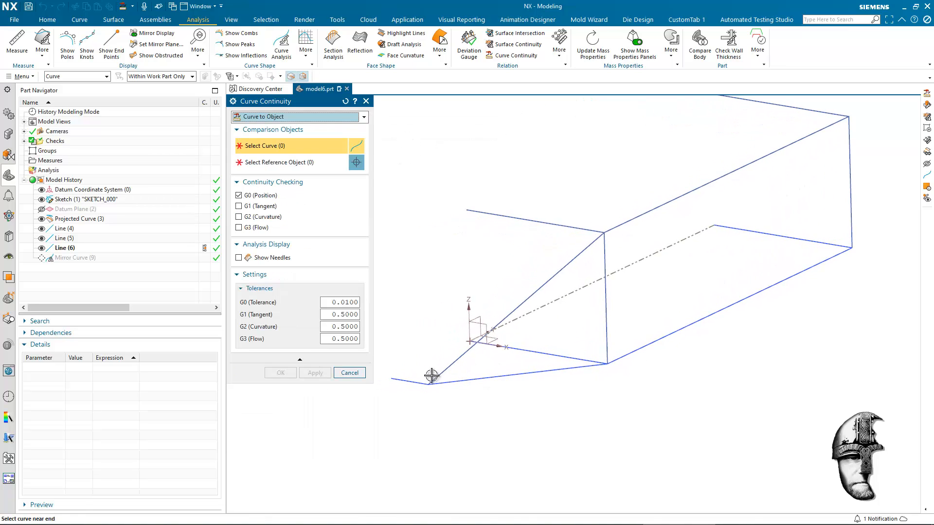
left_click(419, 383)
left_click(440, 373)
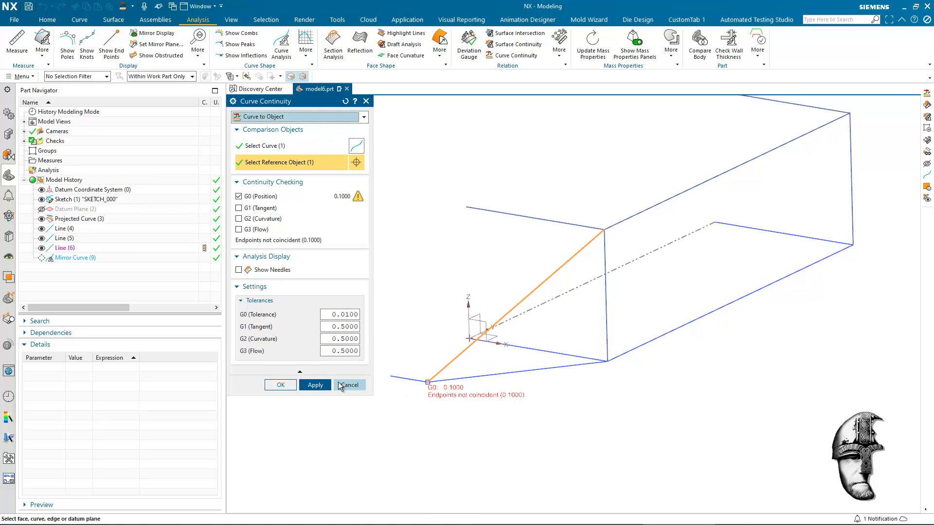
left_click(319, 385)
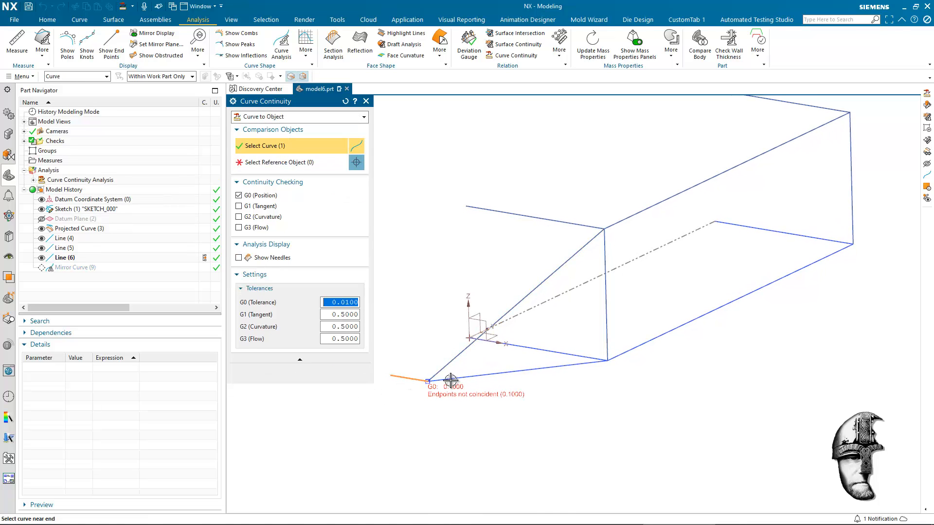
Apply two more G0 continuity analyses between the other line pairs meeting at the same outer lower corner.
left_click(448, 378)
left_click(315, 375)
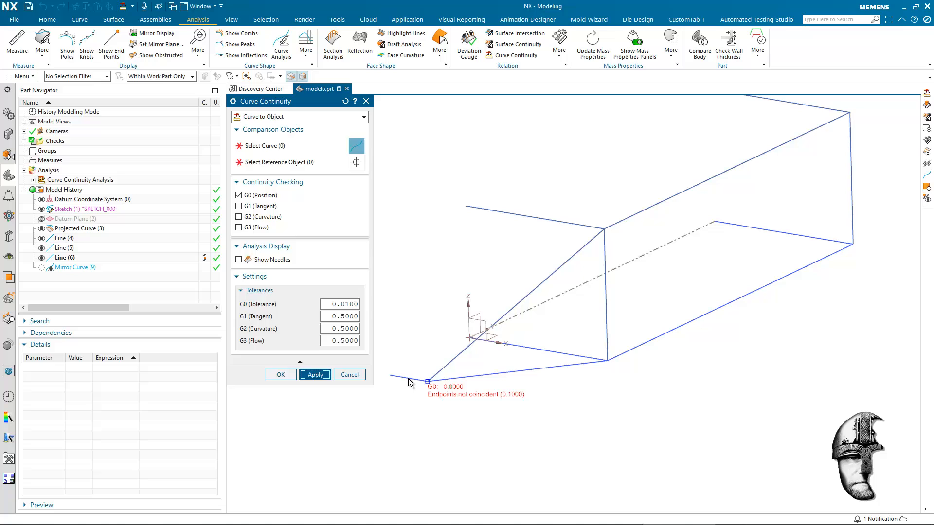
left_click(445, 370)
left_click(315, 385)
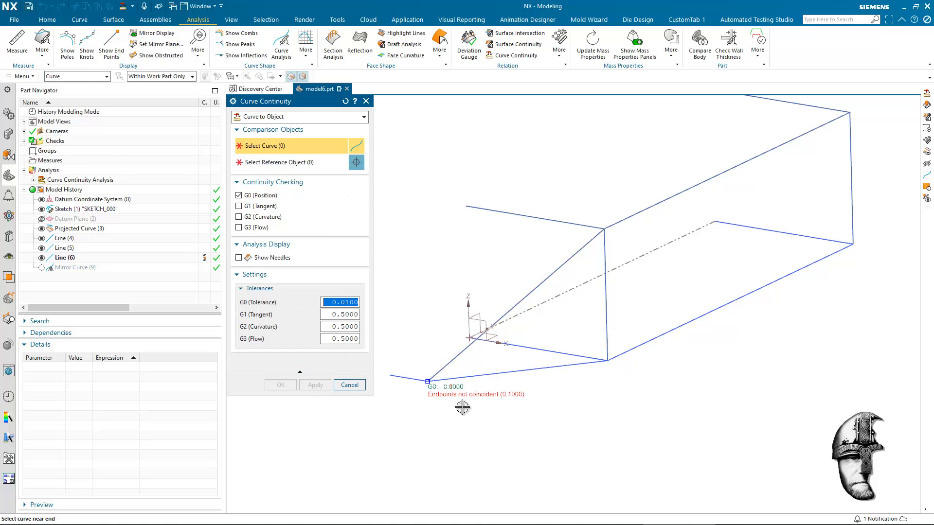
Review the individual analyses stored in the Curve Continuity Analysis group and close the Curve Continuity command.
scroll(494, 415, "up", 1)
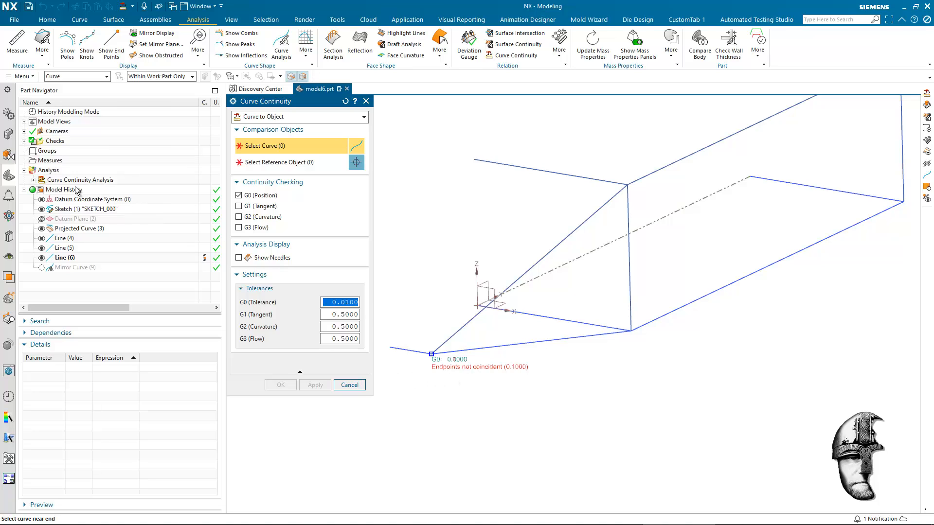
left_click(33, 180)
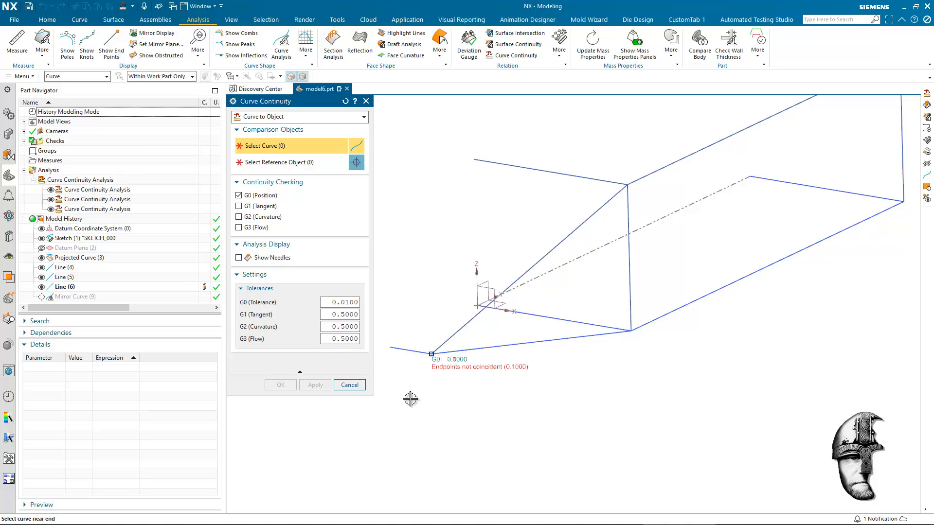
scroll(410, 399, "up", 1)
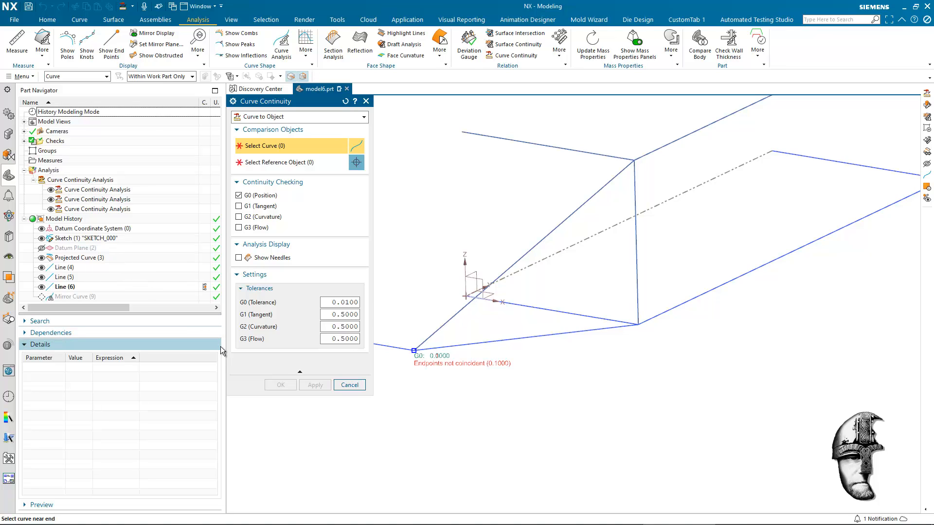
left_click(347, 385)
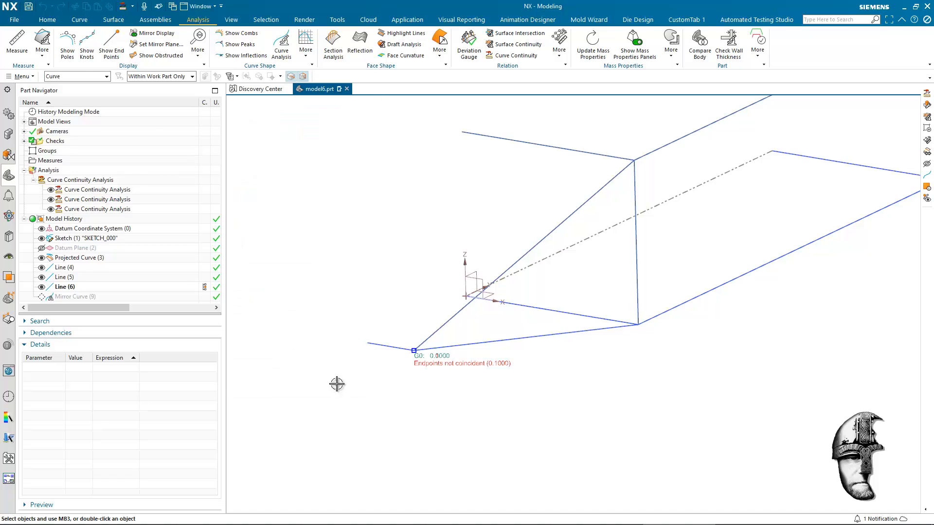
left_click(33, 180)
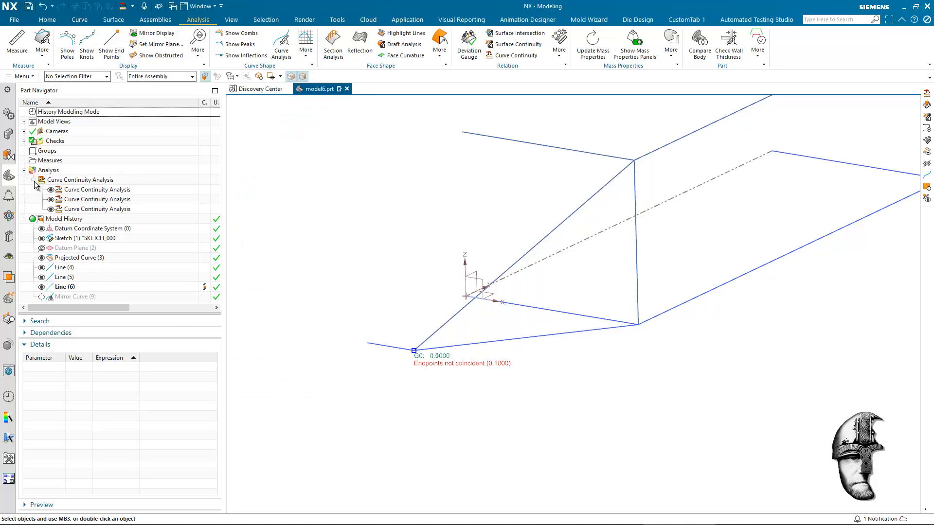
Hide the three Curve Continuity analyses individually, reselect them as a group and show them all again.
left_click(50, 189)
left_click(50, 200)
left_click(50, 209)
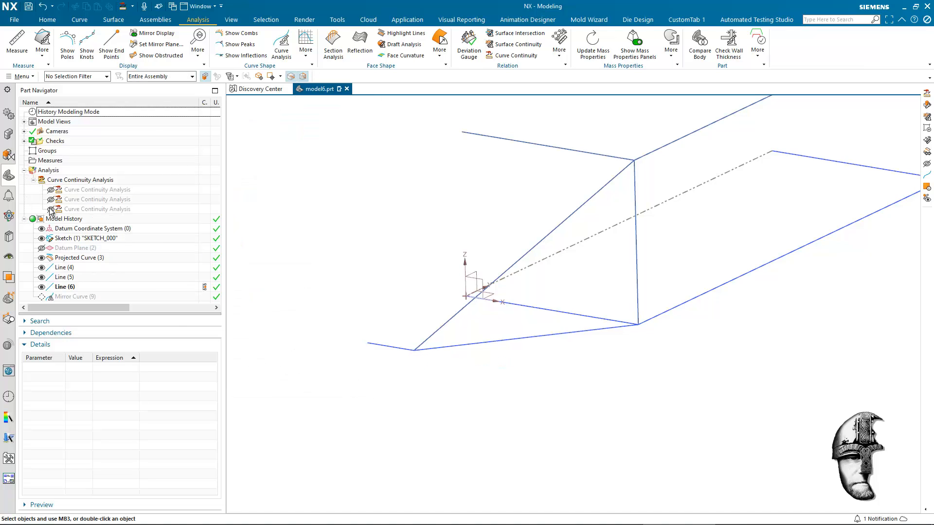
left_click(70, 194)
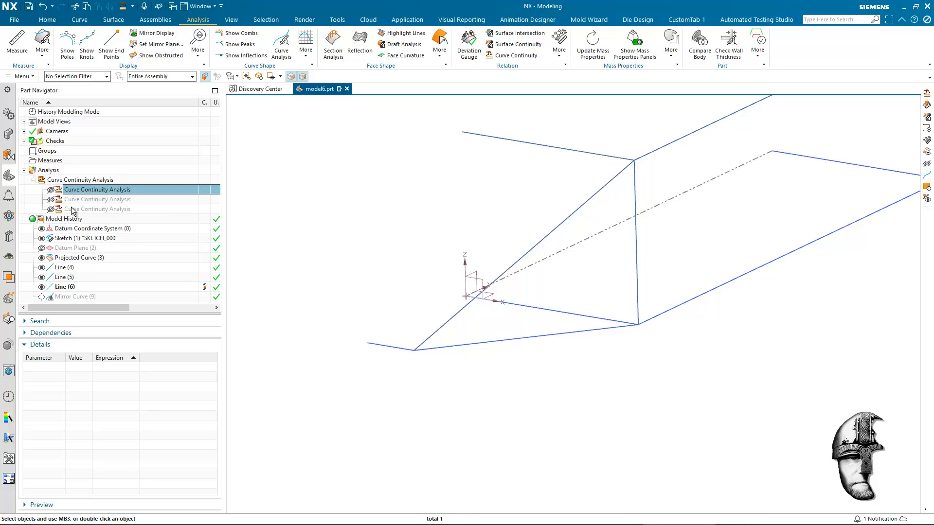
left_click(73, 210, "shift")
left_click(50, 210)
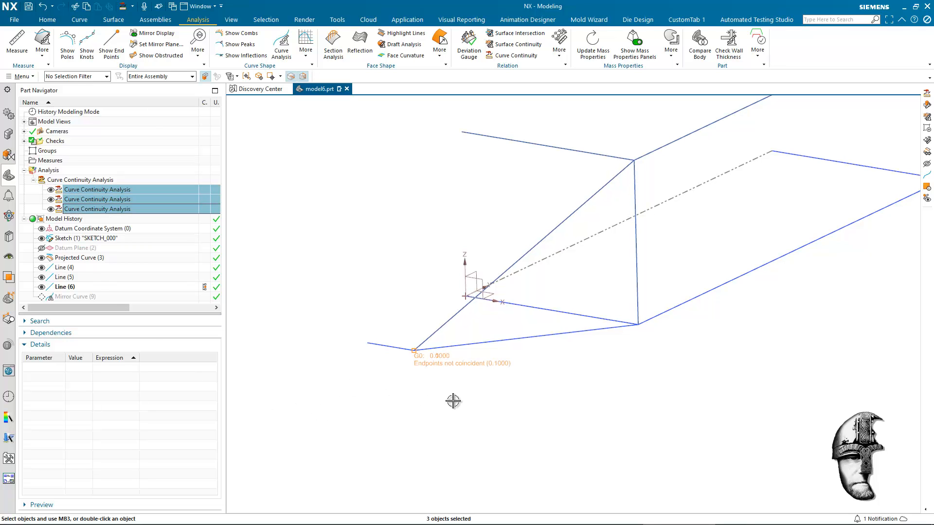
key("Escape")
Edit Line (6) at the frame's outer lower corner and change its start limit to At Point.
middle_click_drag(474, 412, 437, 362)
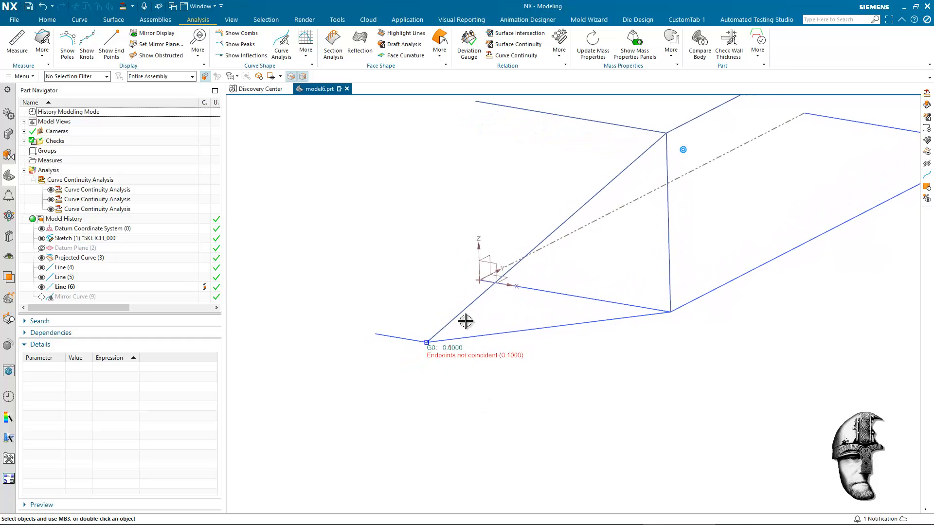
mouse_move(591, 350)
middle_mouse_down()
mouse_move(625, 211)
mouse_move(781, 214)
mouse_move(819, 232)
middle_mouse_up()
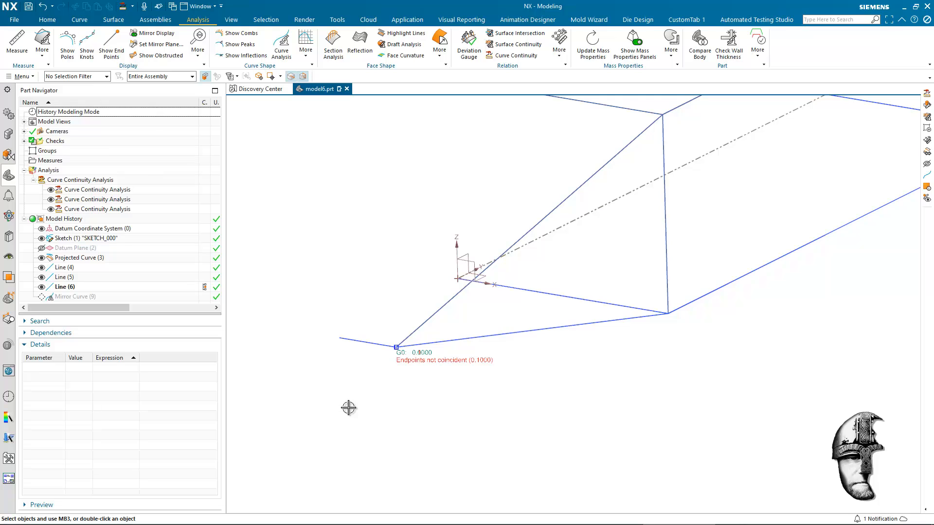
middle_click_drag(348, 407, 391, 409)
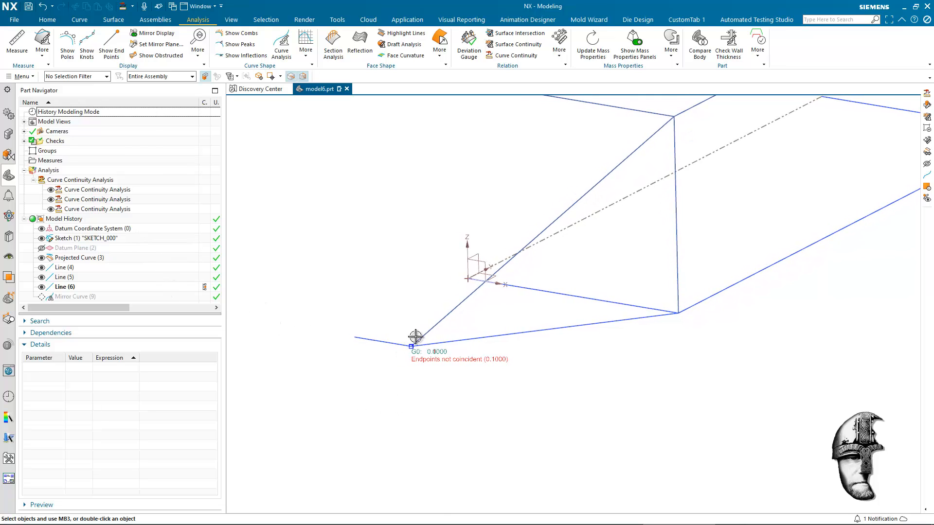
left_click(416, 340)
double_click(72, 291)
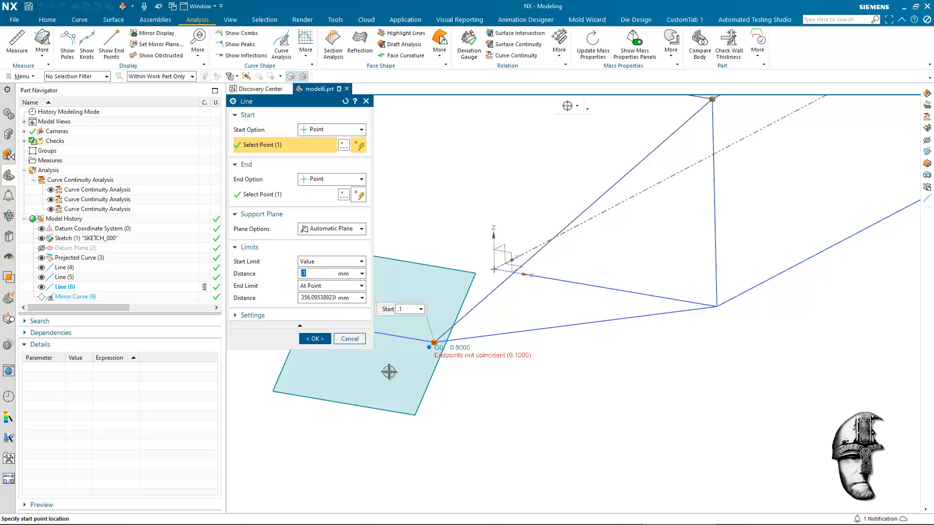
left_click(420, 311)
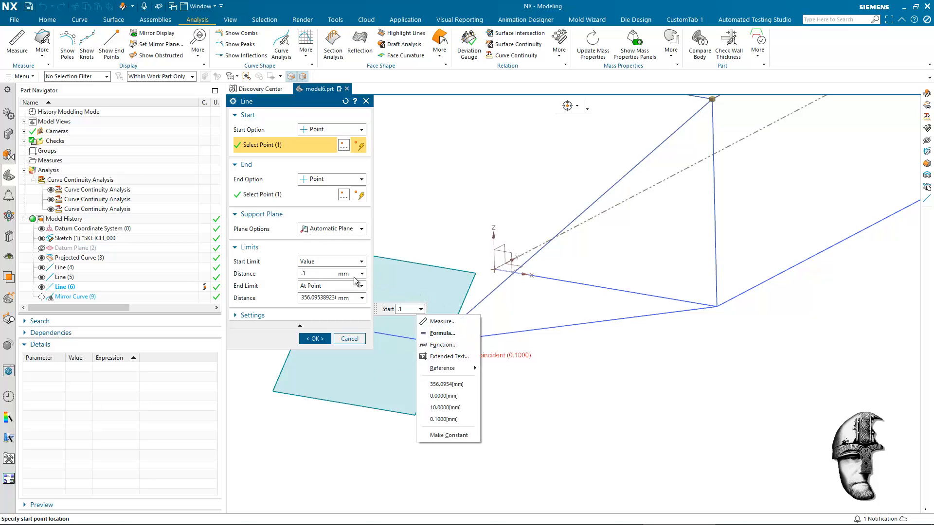
left_click_drag(308, 275, 301, 274)
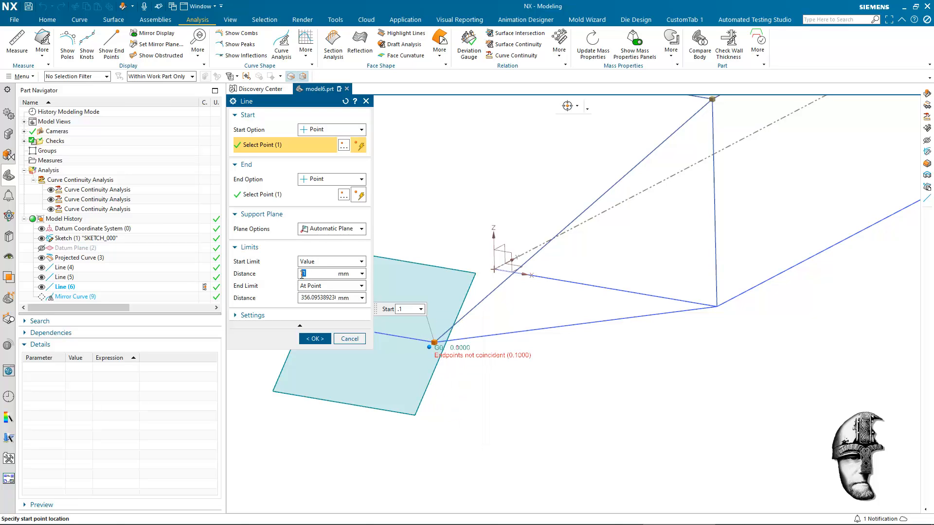
left_click(338, 261)
left_click(334, 277)
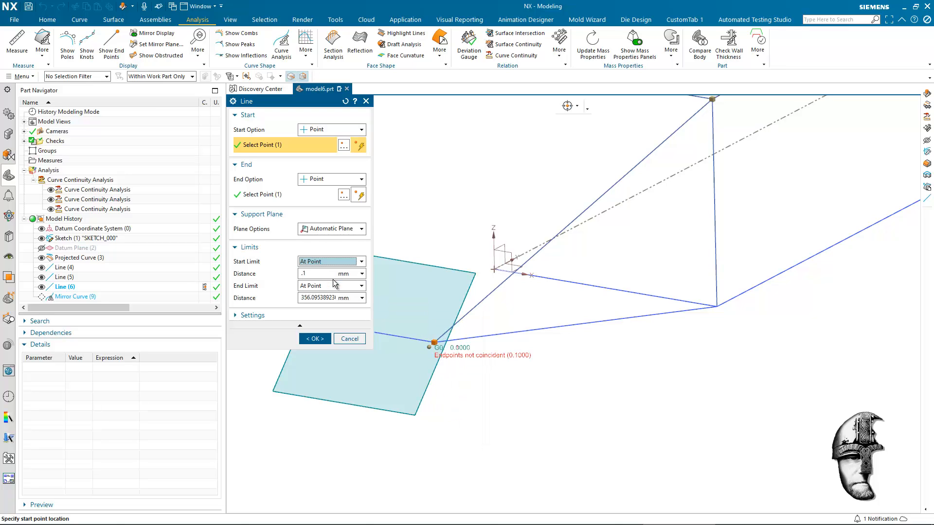
left_click(315, 338)
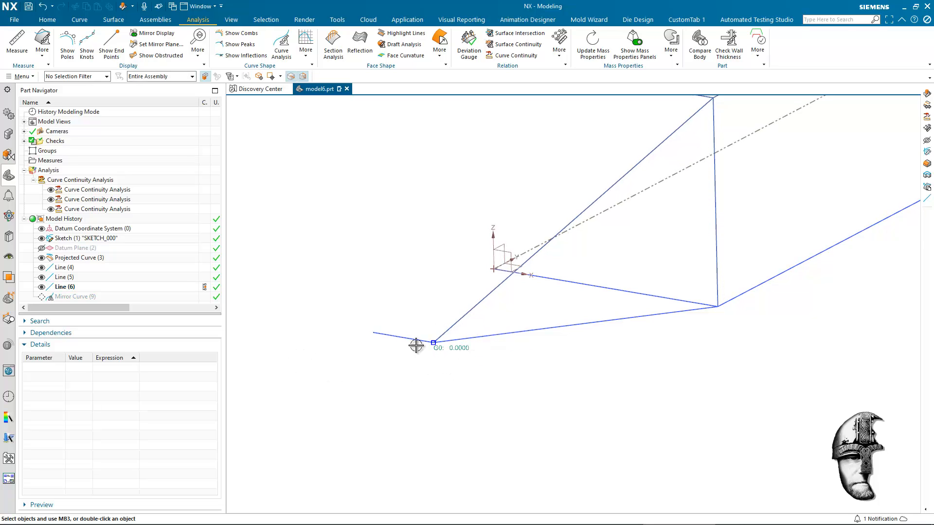
Apply two Multicurve G0 continuity analyses at the vertical line's lower corner, pairing the outer bottom line with each of the other two bottom lines.
middle_click_drag(457, 345, 632, 450)
left_click(516, 55)
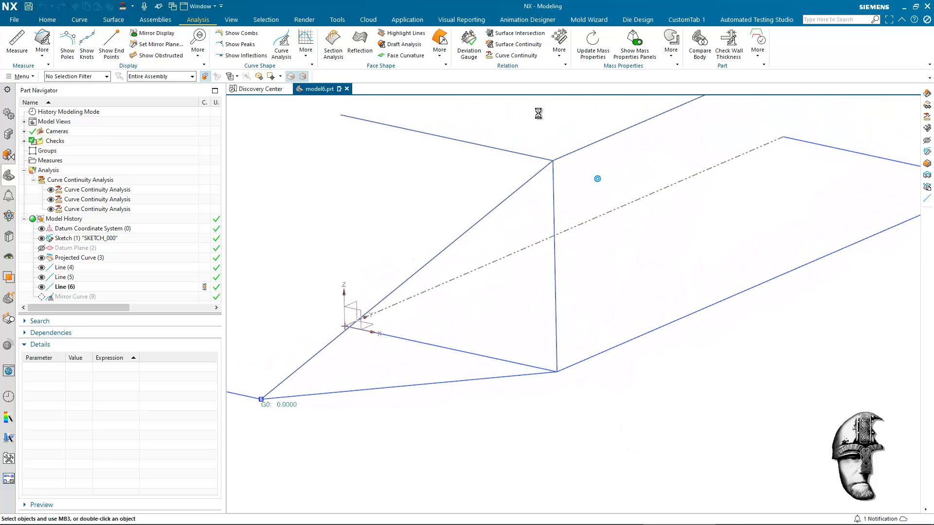
left_click(309, 117)
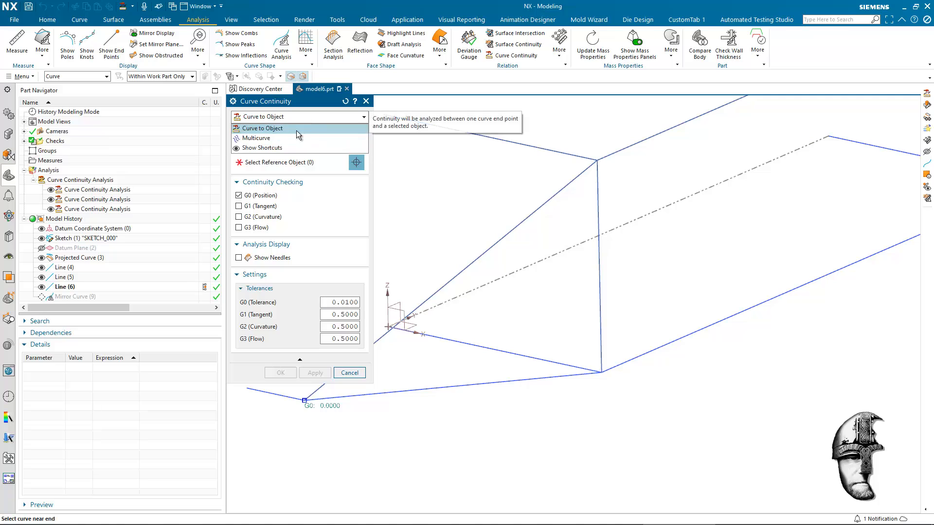
left_click(296, 136)
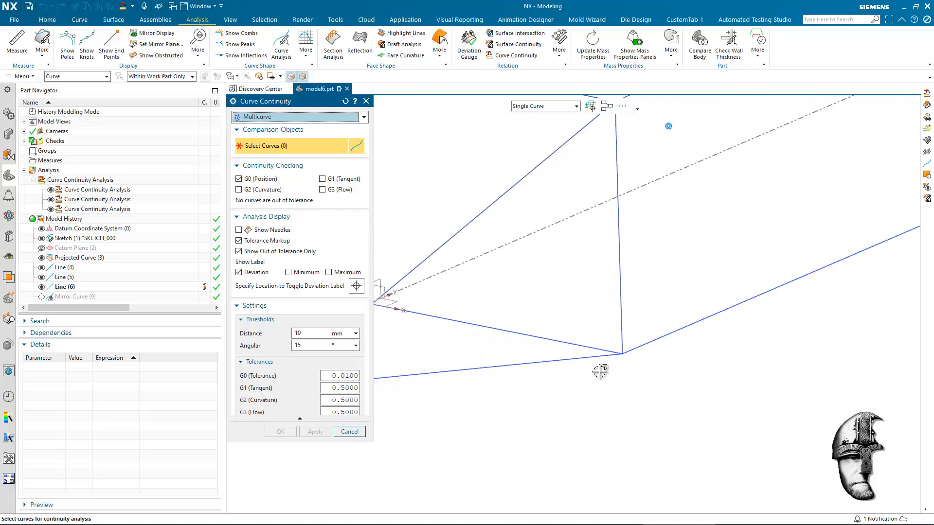
left_click(594, 357)
left_click(605, 349)
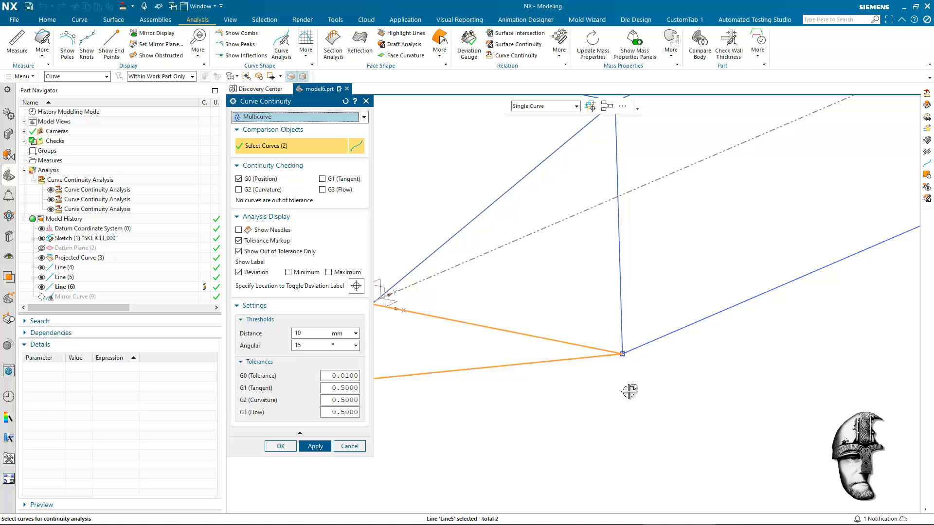
left_click(604, 356)
left_click(635, 349)
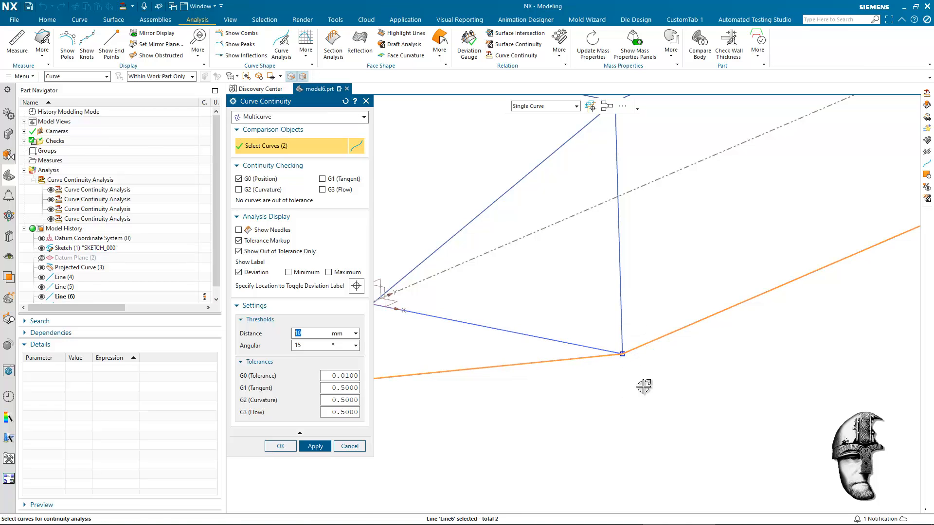
middle_click(644, 387)
Apply Multicurve G0 analyses to the last bottom line pair and between the vertical line and each bottom line, and close Curve Continuity.
left_click(635, 348)
left_click(599, 349)
middle_click(656, 365)
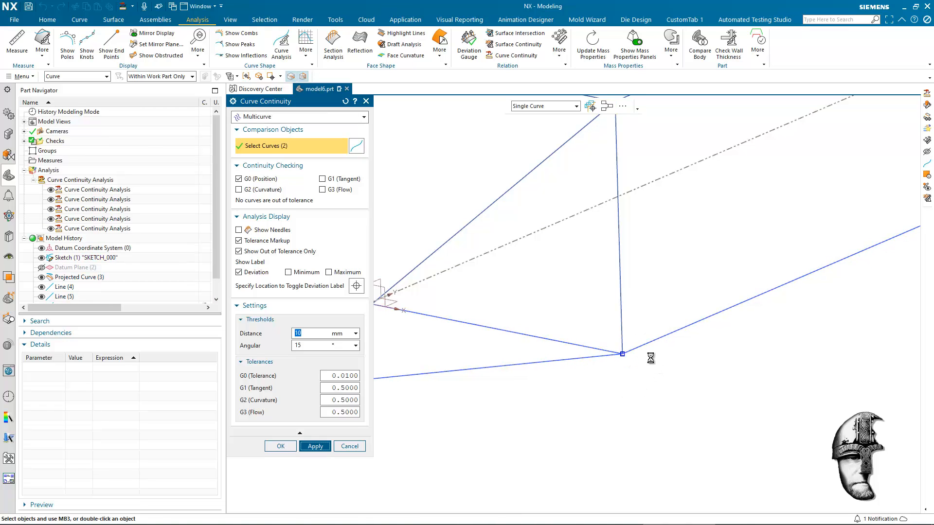
left_click(621, 344)
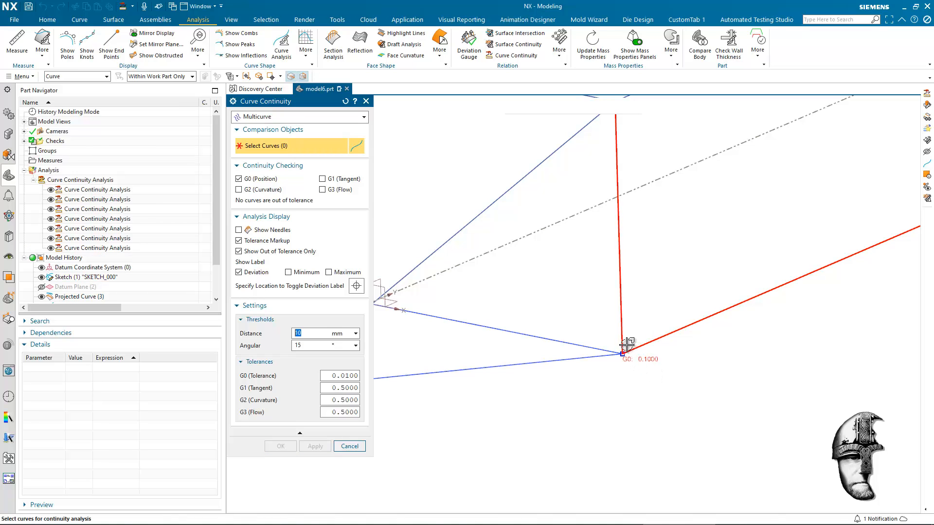
left_click(602, 350)
middle_click(634, 348)
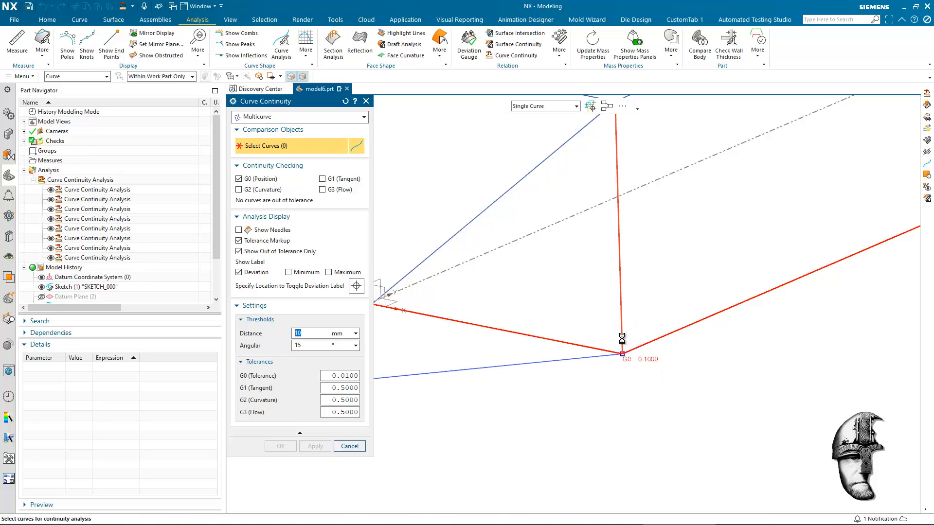
left_click(620, 341)
left_click(603, 355)
middle_click(605, 355)
scroll(438, 427, "down", 1)
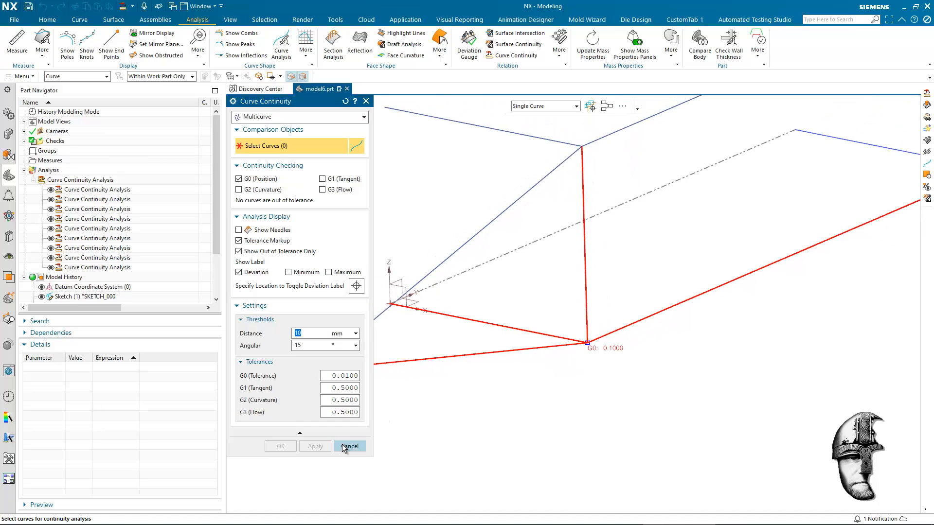
left_click(349, 446)
Reopen the last Multicurve analysis and review its continuity checks, thresholds and tolerances.
middle_click_drag(580, 371, 606, 375)
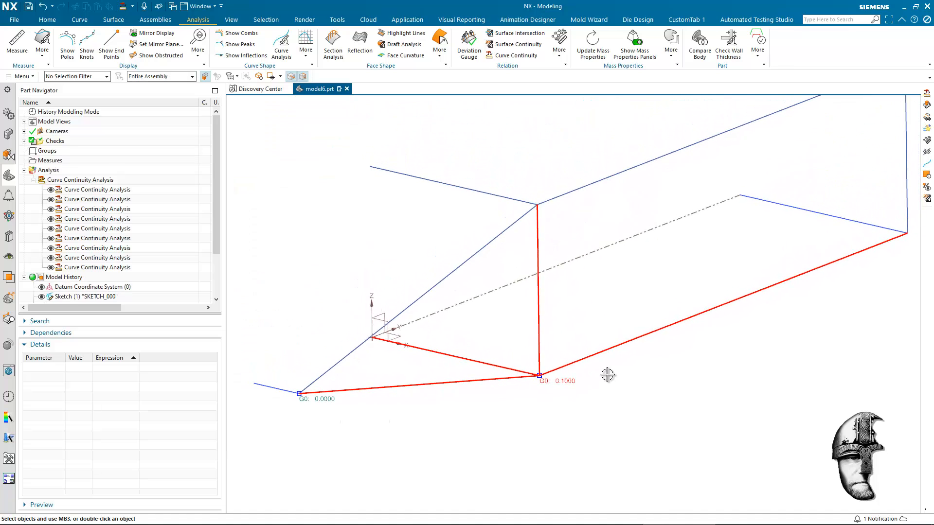
double_click(71, 269)
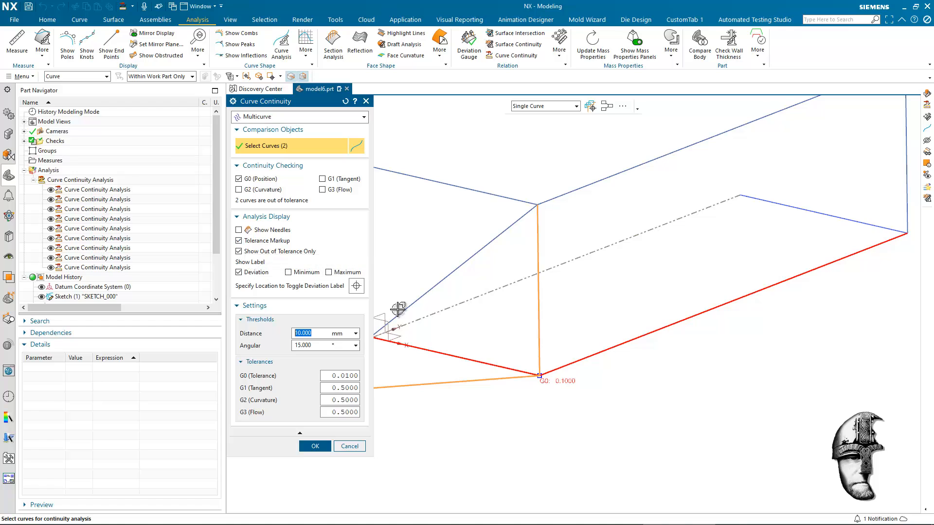
left_click(266, 311)
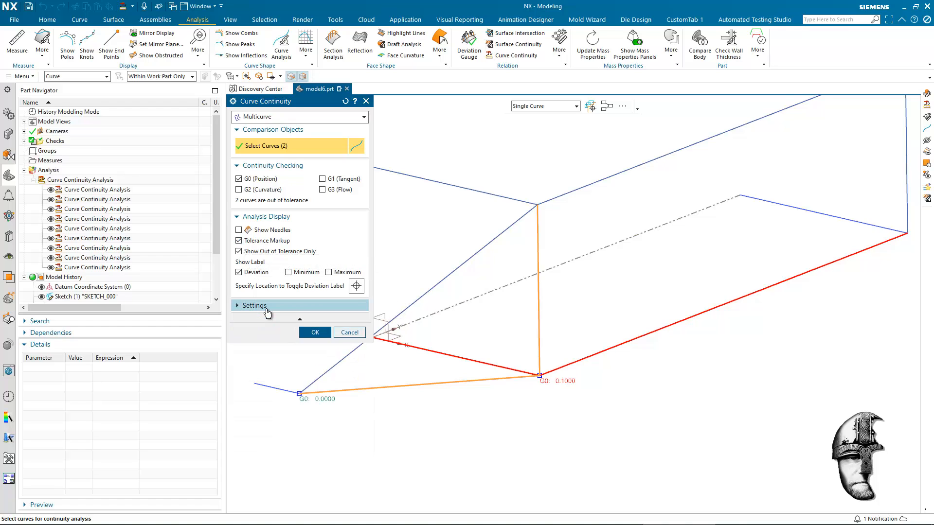
left_click(266, 309)
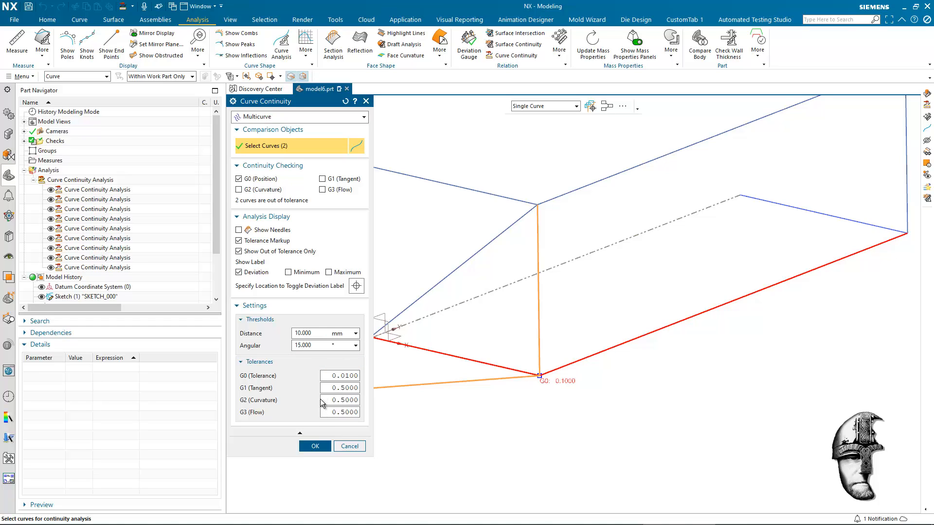
left_click(316, 446)
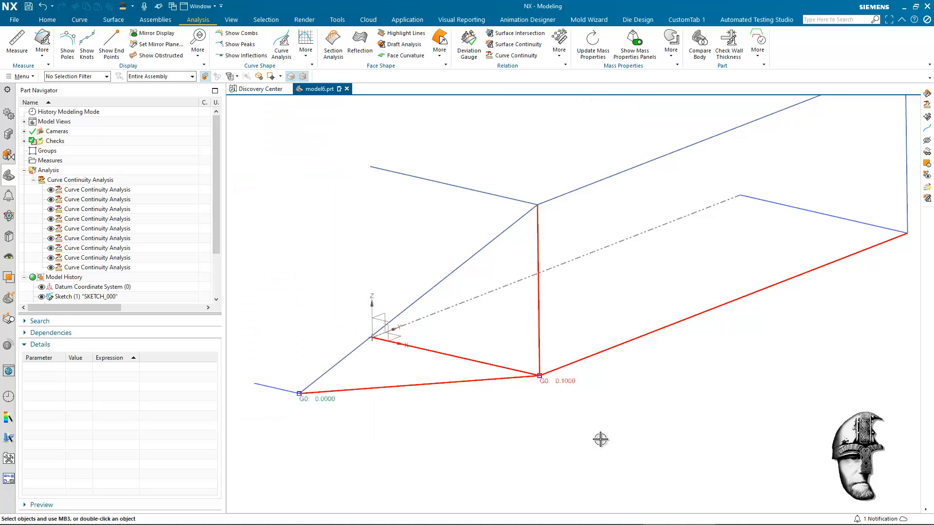
Identify the vertical line at the flagged corner as Line (4) and change its end limit to At Point.
left_click(539, 340)
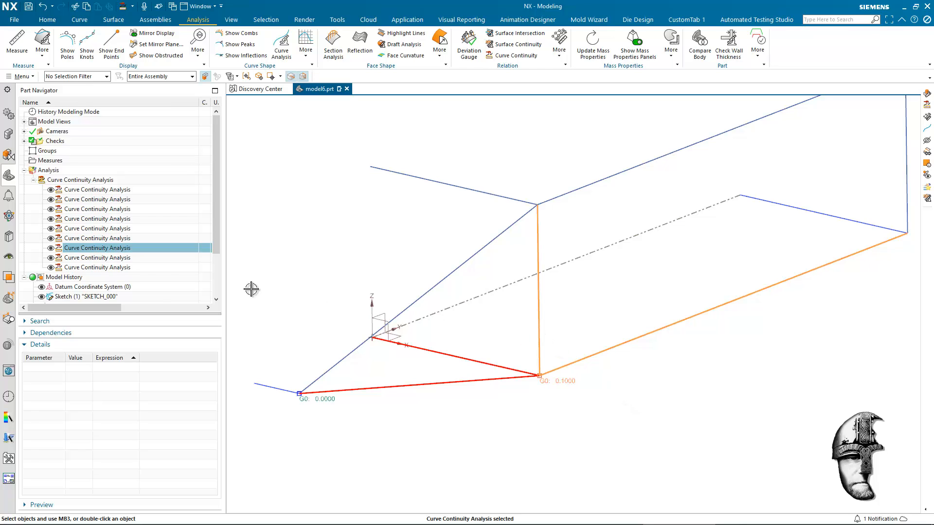
scroll(117, 223, "down", 2)
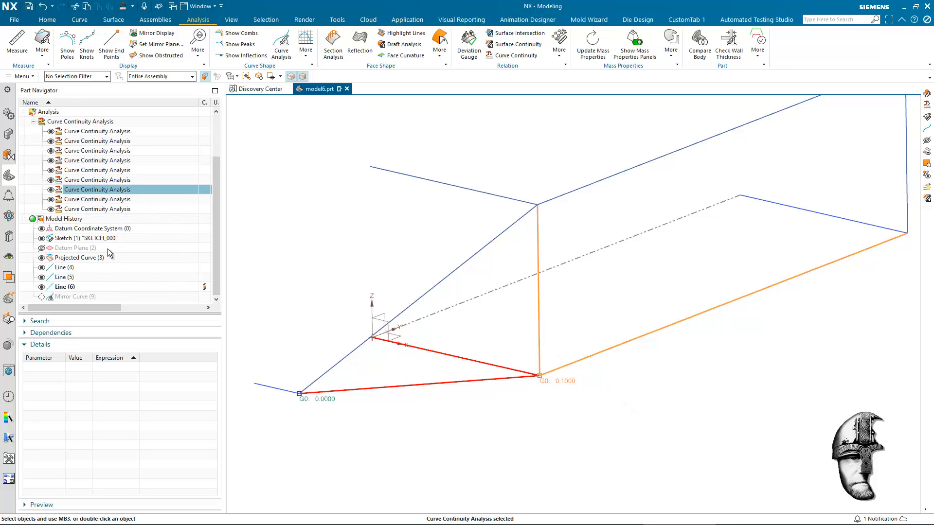
key("Escape")
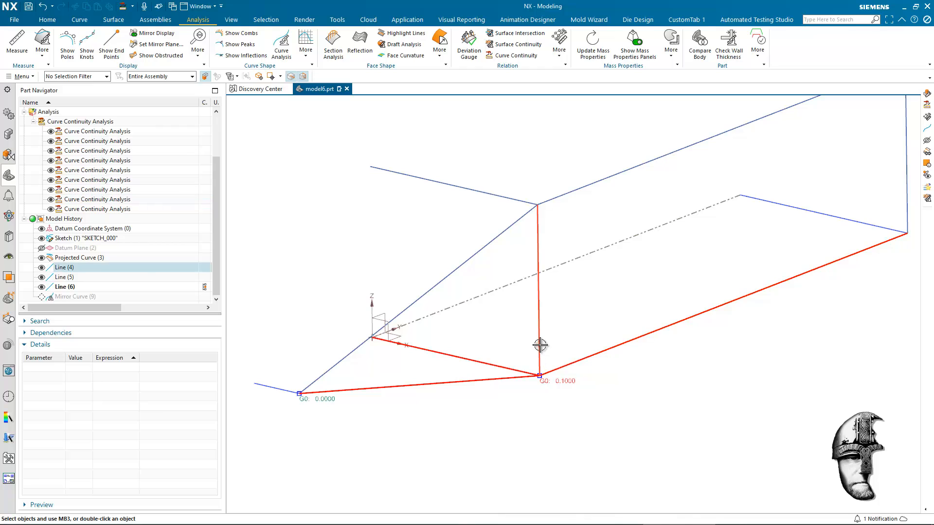
left_click(539, 344)
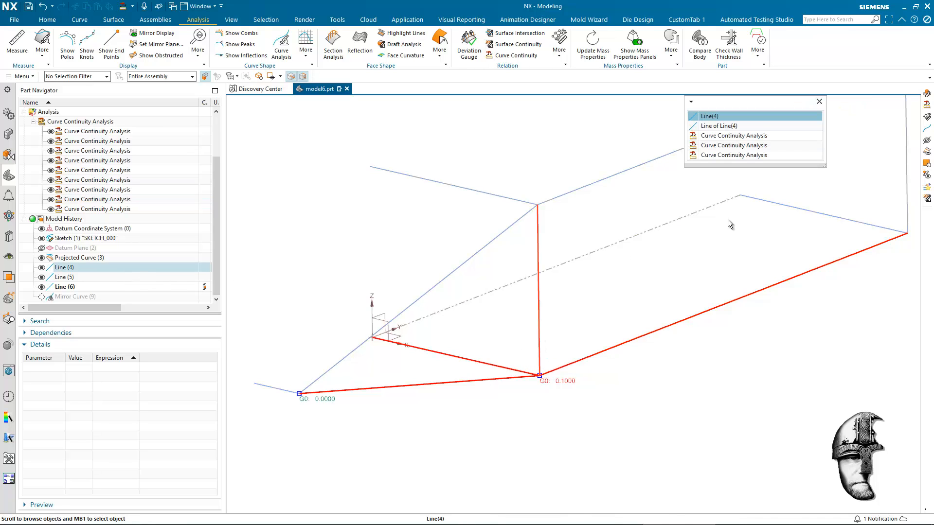
left_click(727, 116)
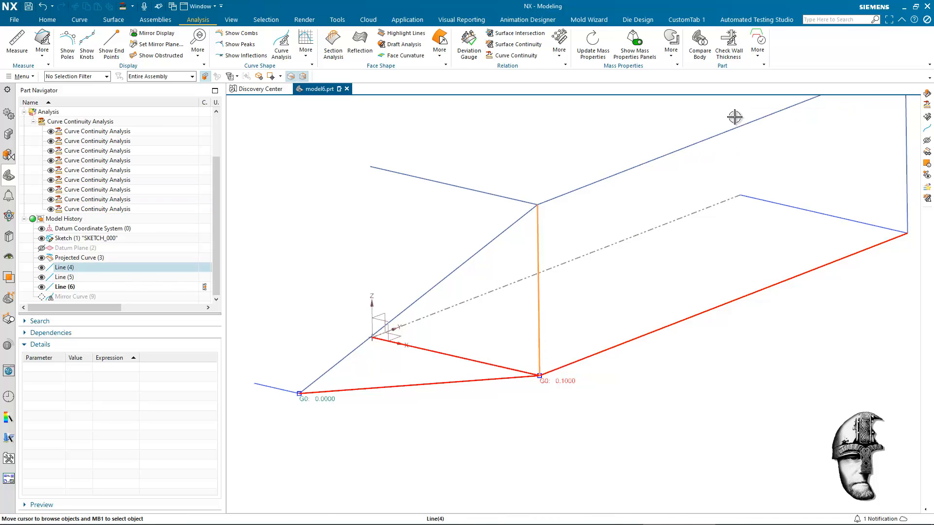
double_click(149, 270)
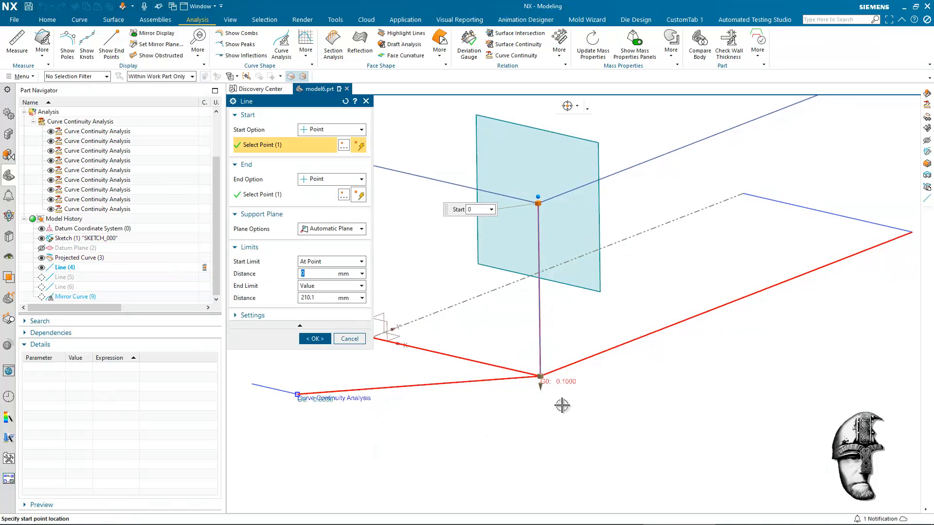
left_click(541, 386)
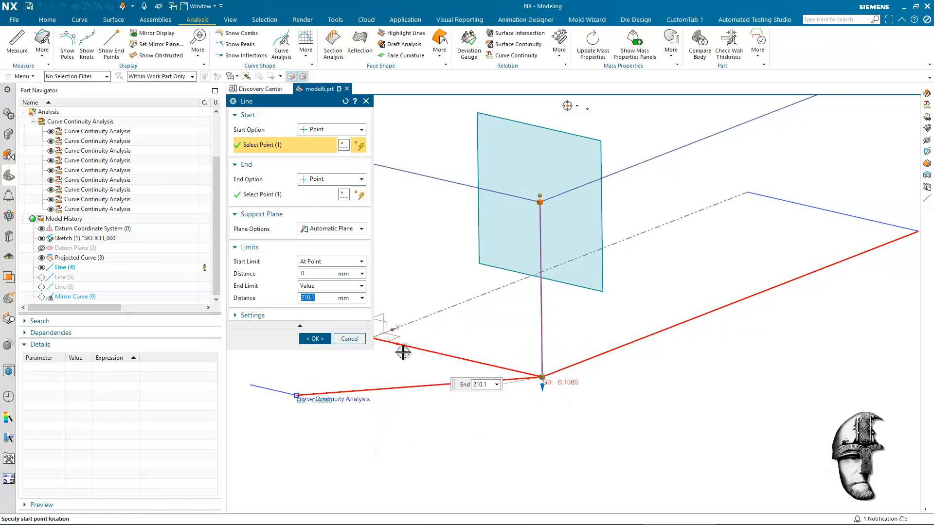
left_click(322, 288)
left_click(322, 304)
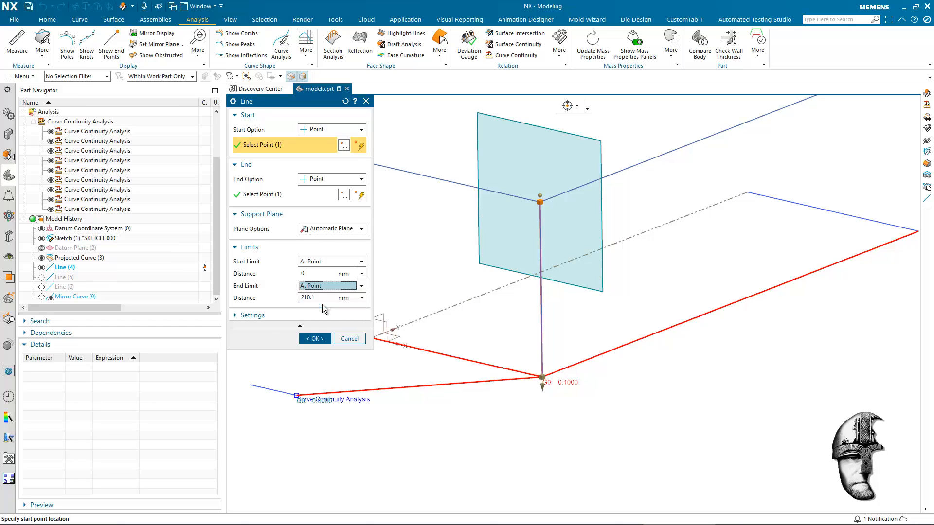
left_click(321, 338)
Turn off Show Out of Tolerance Only in the Multicurve analysis pairing the vertical line with the front bottom line.
scroll(574, 395, "up", 1)
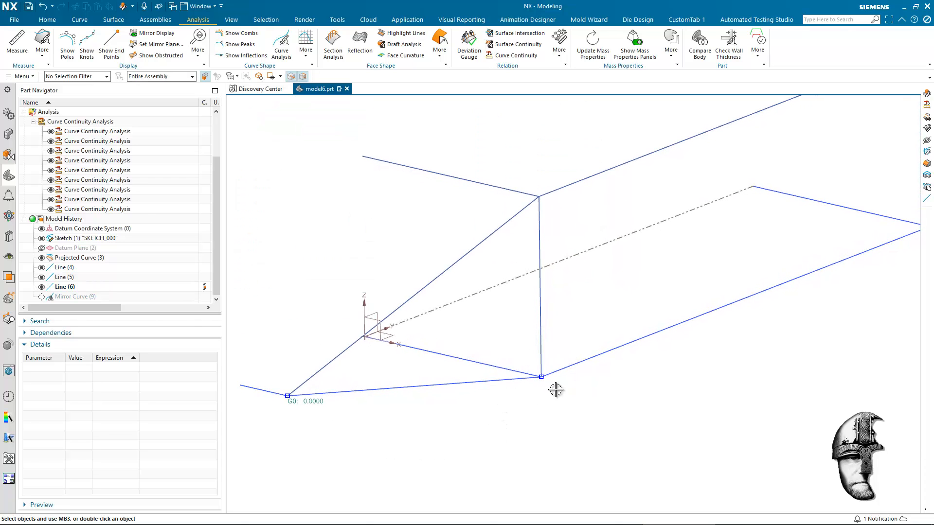
double_click(91, 141)
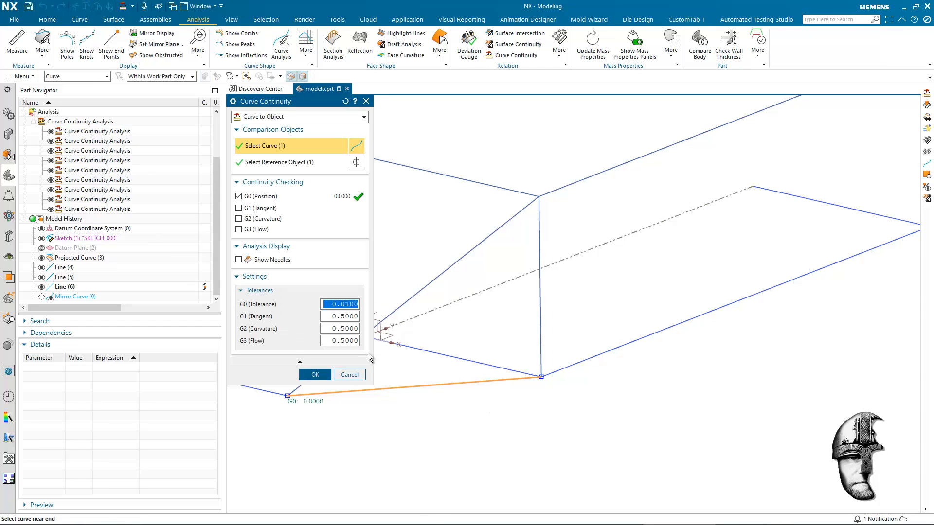
left_click(350, 375)
left_click(85, 209)
double_click(86, 209)
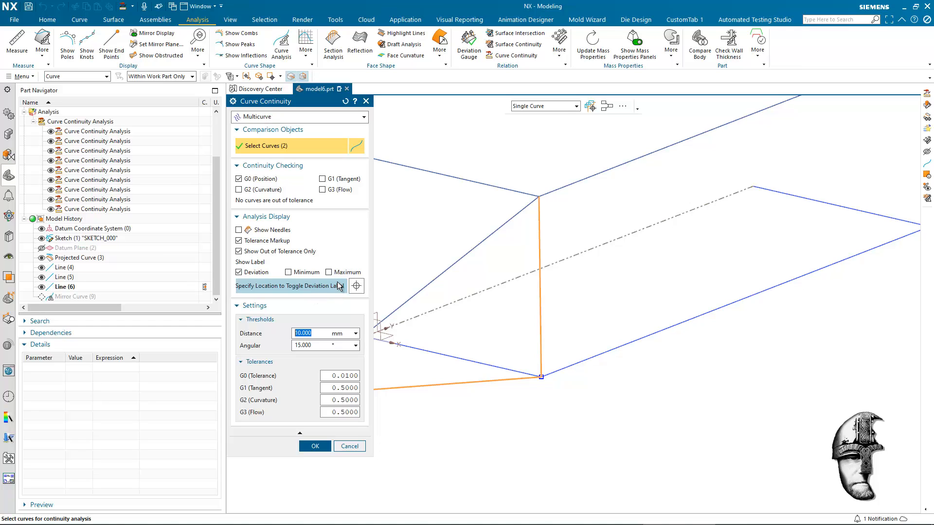
left_click(267, 252)
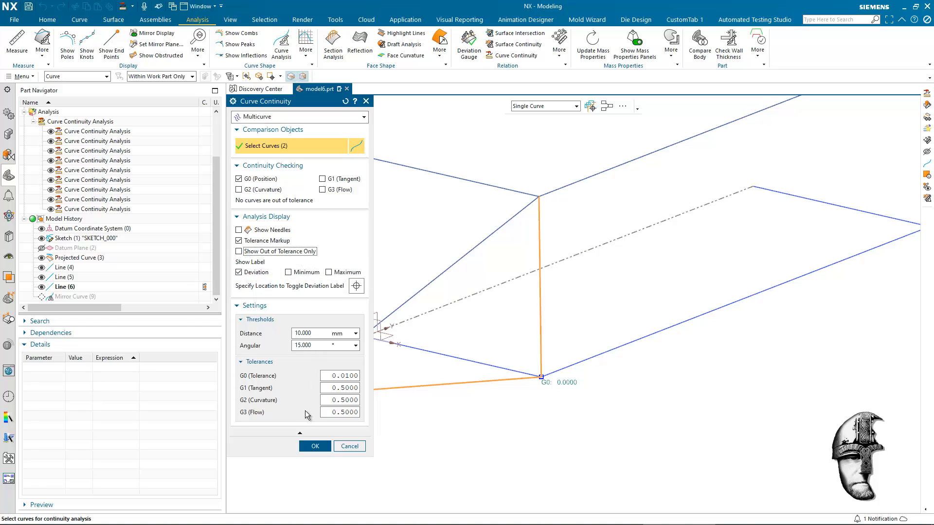
left_click(307, 446)
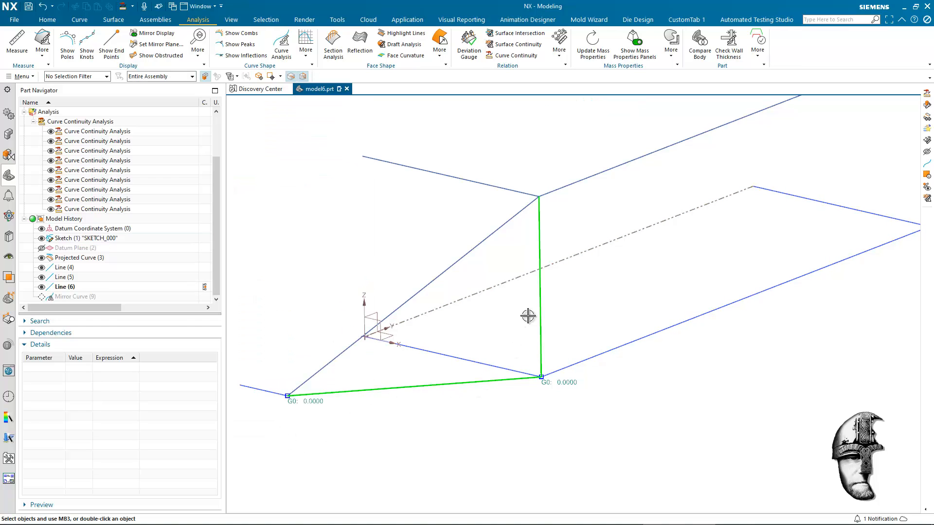
Turn off Show Out of Tolerance Only in the analyses pairing the vertical line with the bottom line from the origin and the long bottom line.
middle_click_drag(566, 401, 531, 399, "shift")
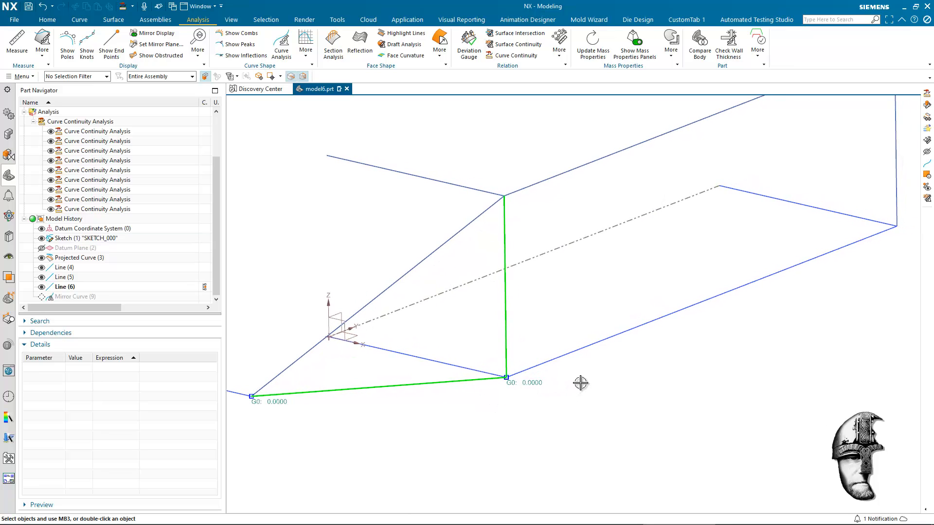
double_click(106, 199)
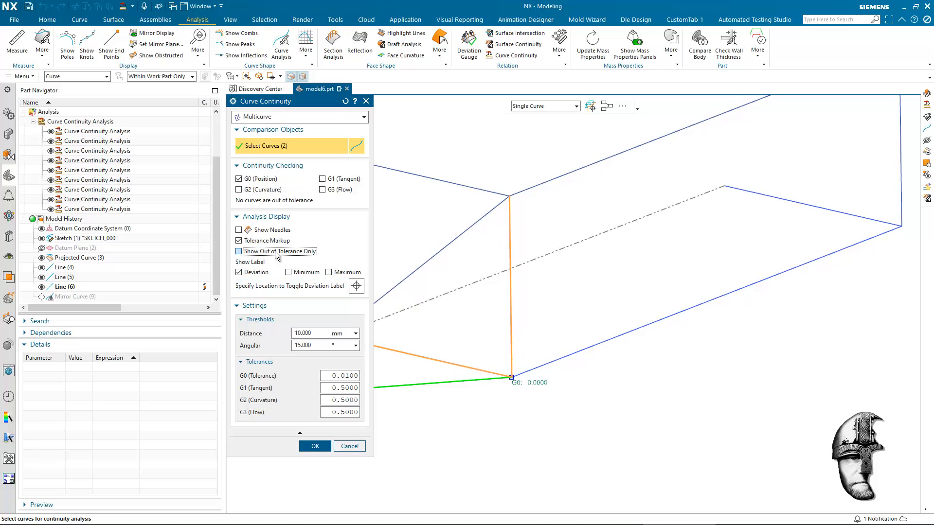
left_click(315, 446)
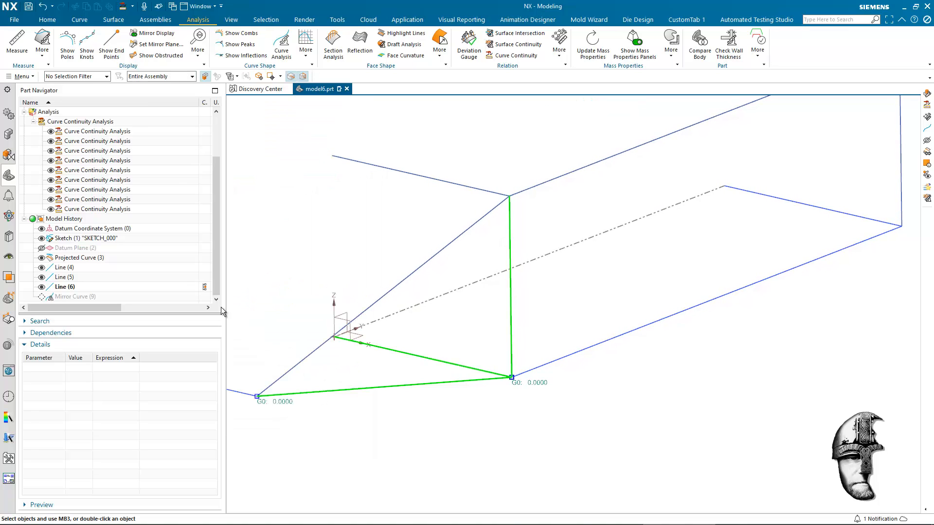
double_click(94, 191)
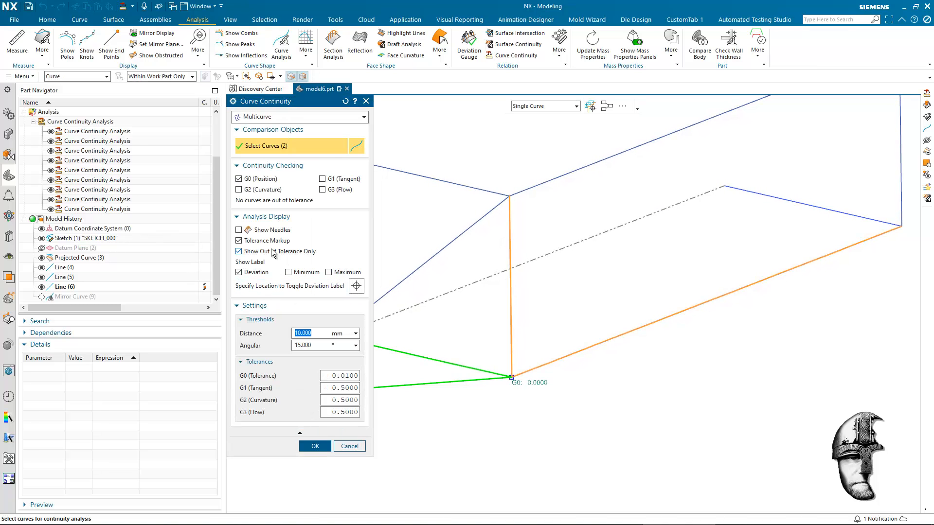
left_click(312, 445)
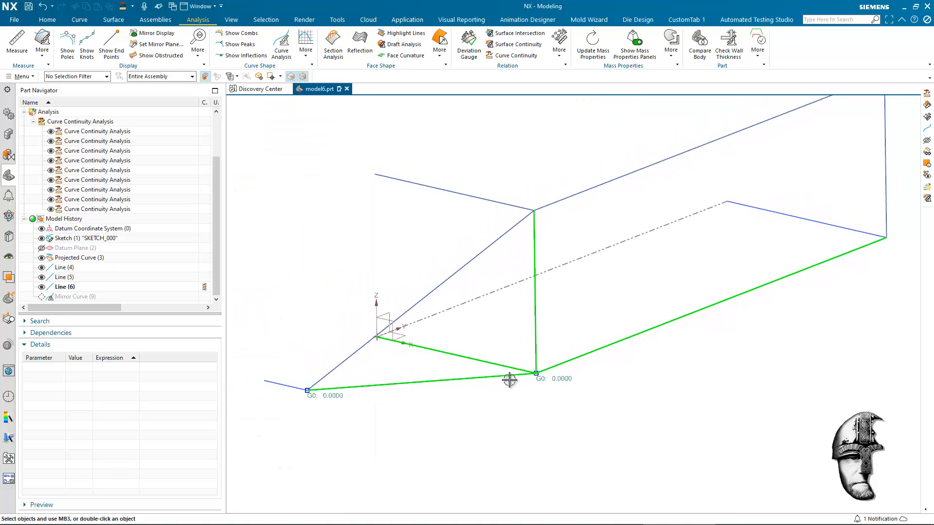
middle_click_drag(537, 390, 557, 392)
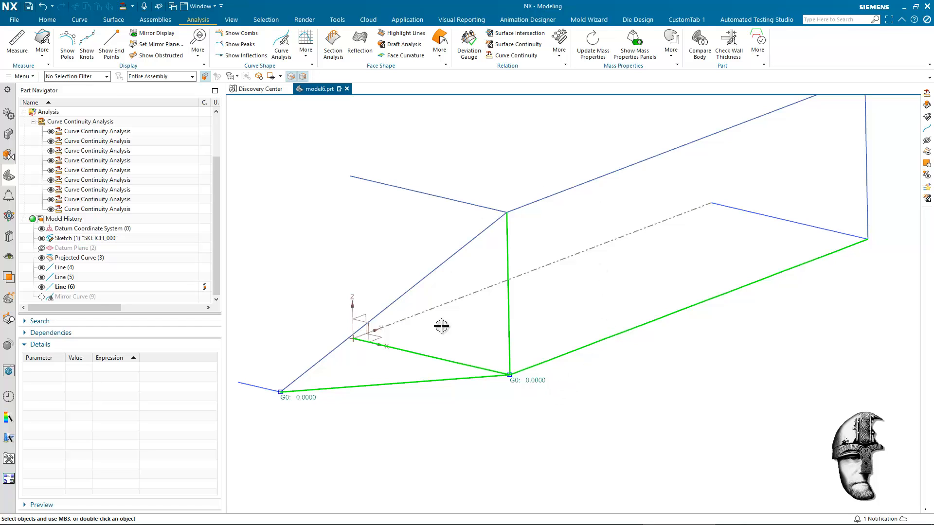
middle_click_drag(626, 367, 657, 383)
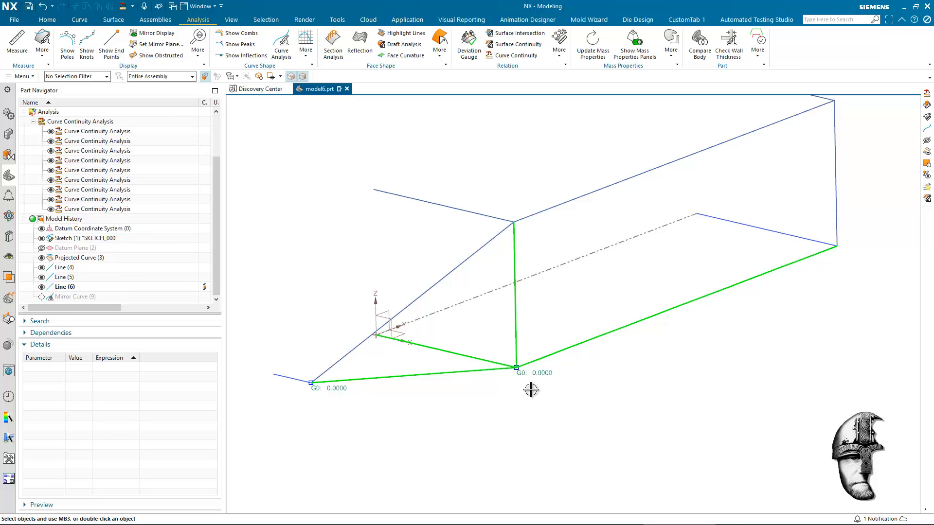
scroll(610, 421, "down", 2)
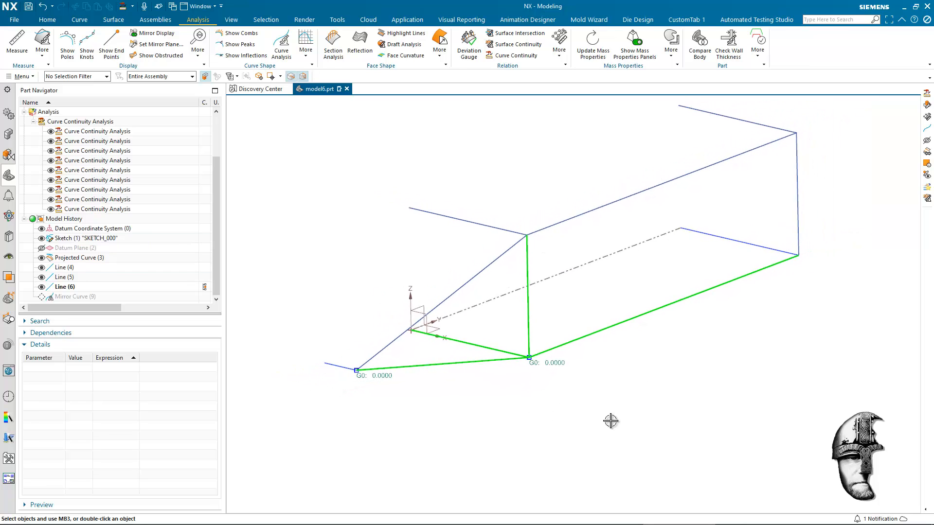